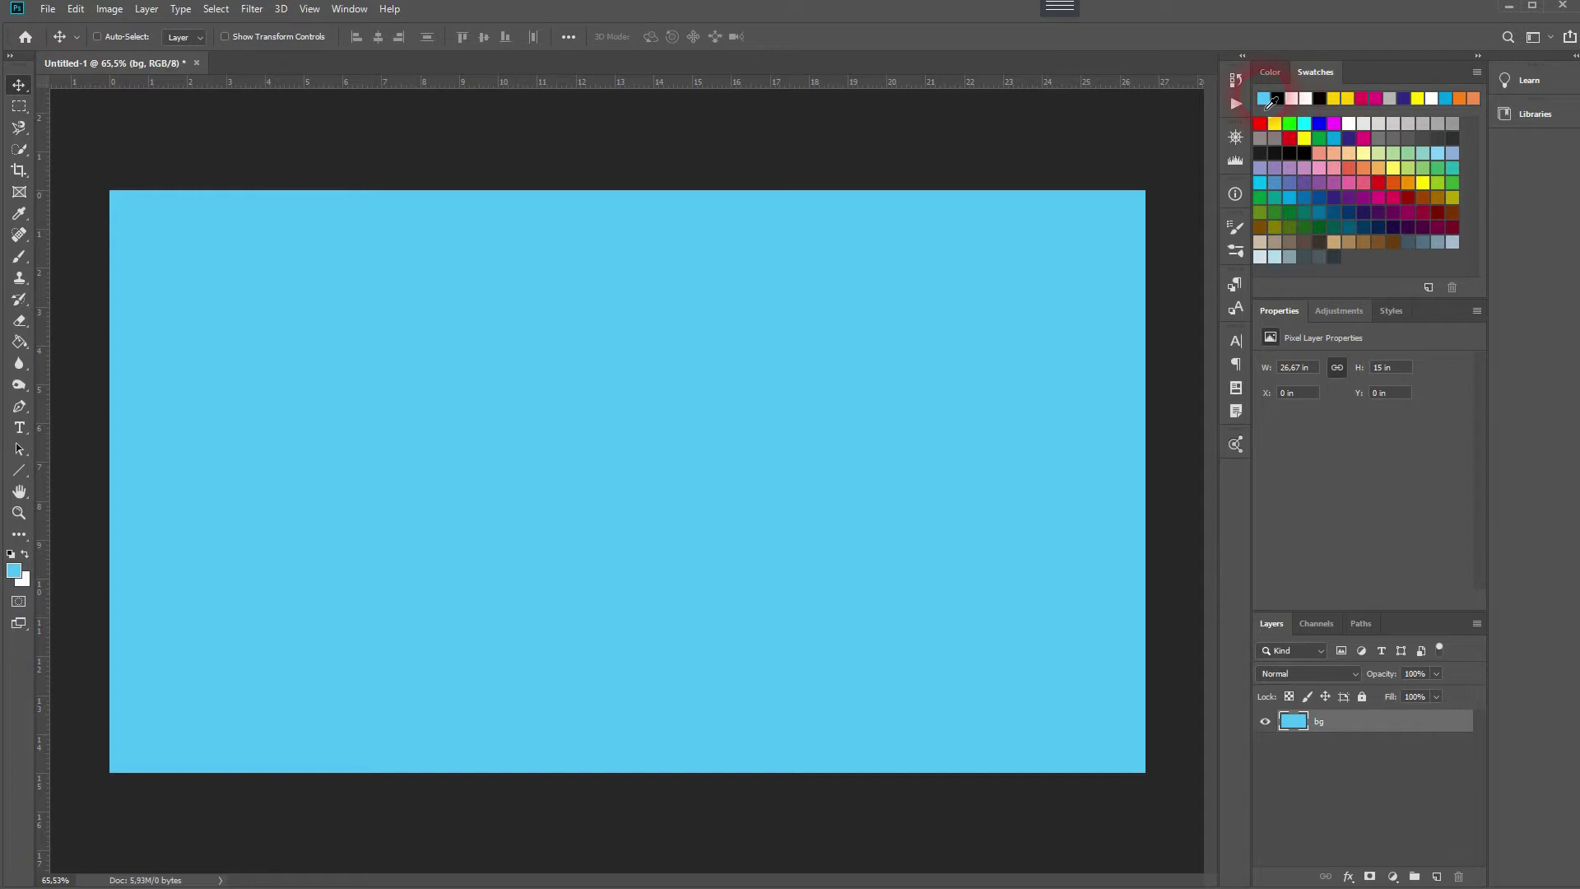
# Check the hex code of the current foreground colour without changing it.
pyautogui.click(13, 571)
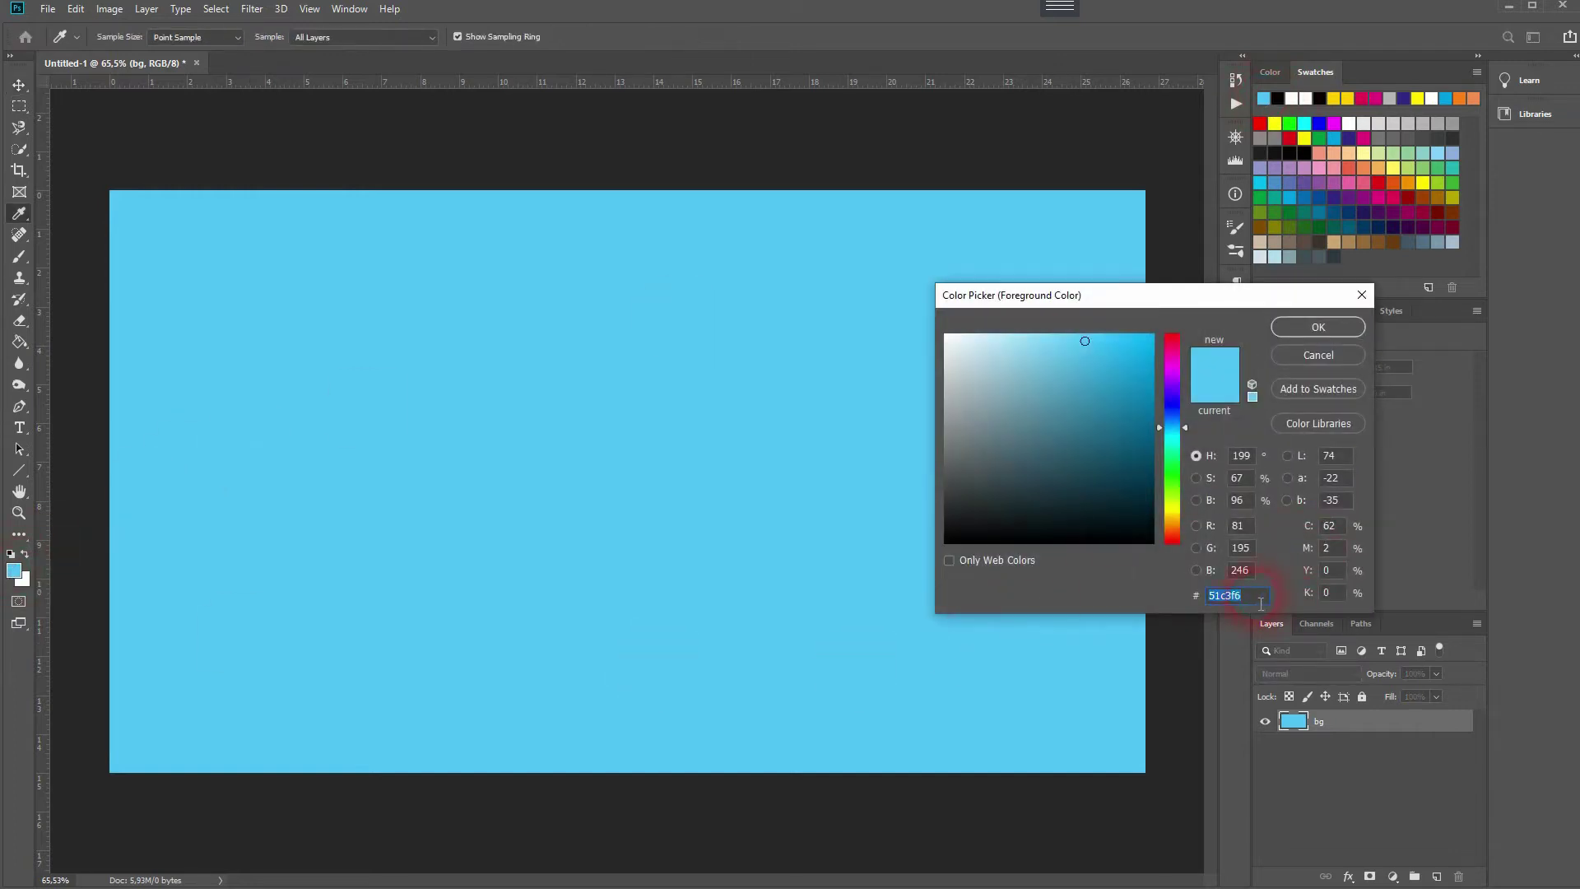
pyautogui.click(1339, 355)
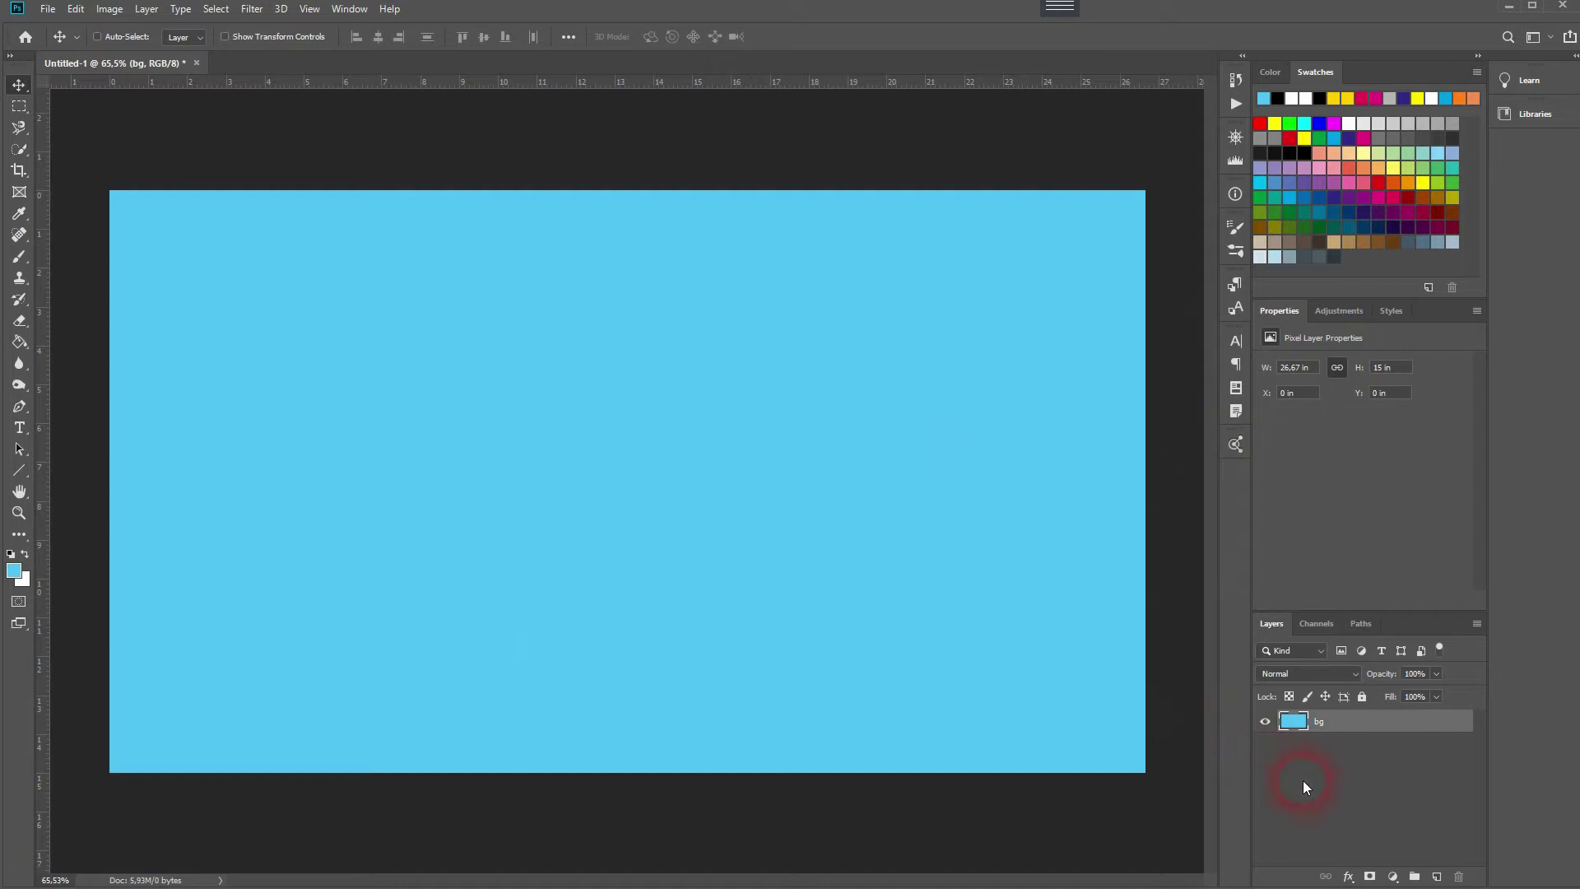
# Add a gradient fill layer above the bg layer, with the gradient's starting colour stop set to 51c3f6.
pyautogui.click(1392, 877)
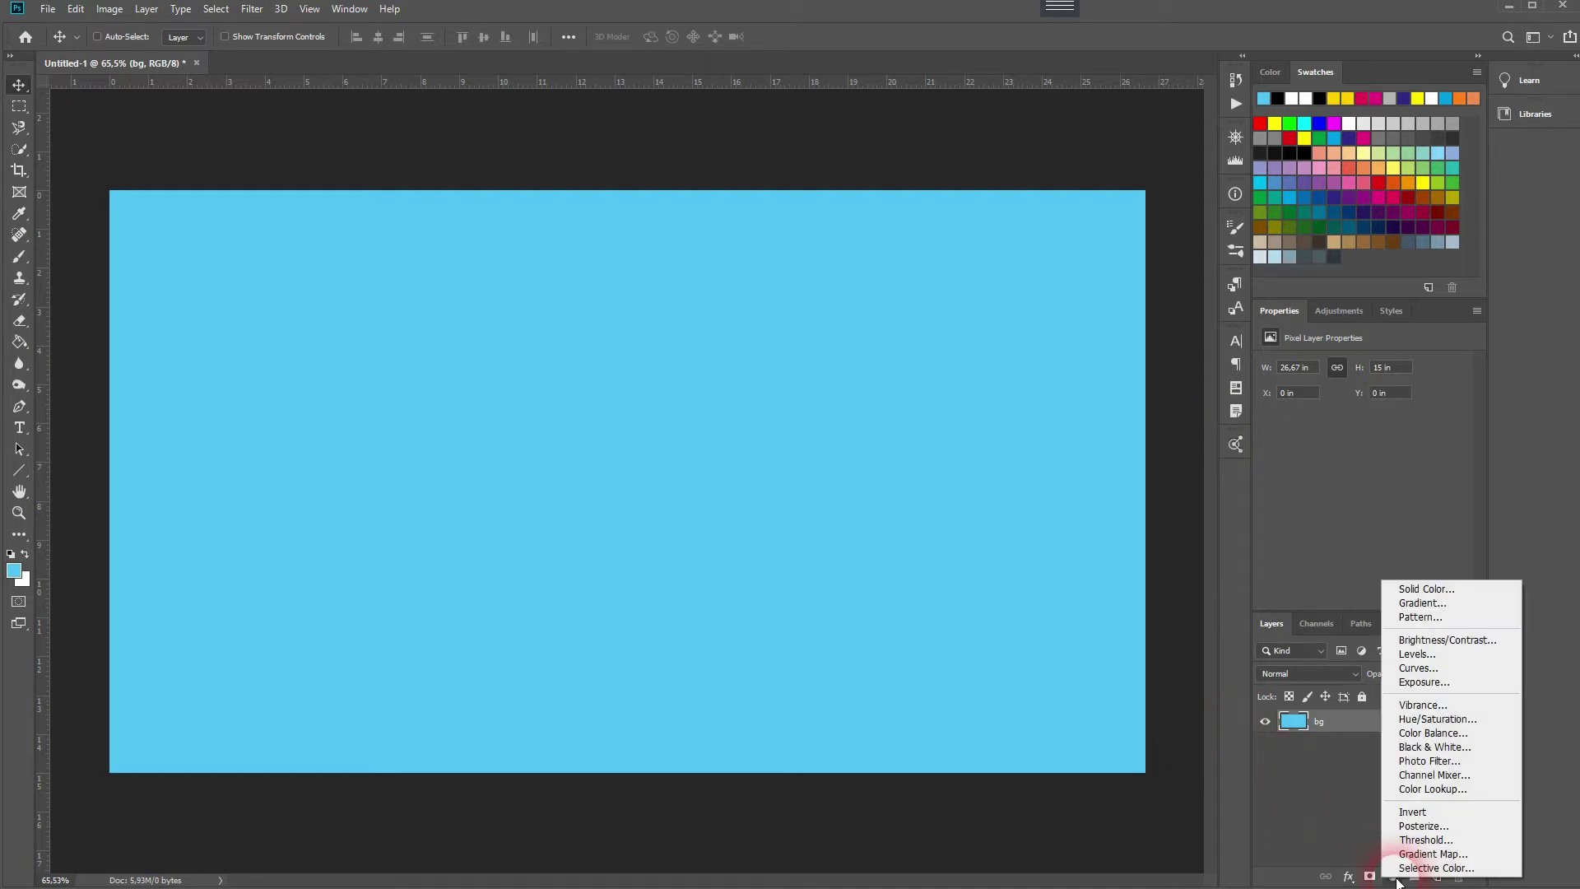
pyautogui.click(1439, 609)
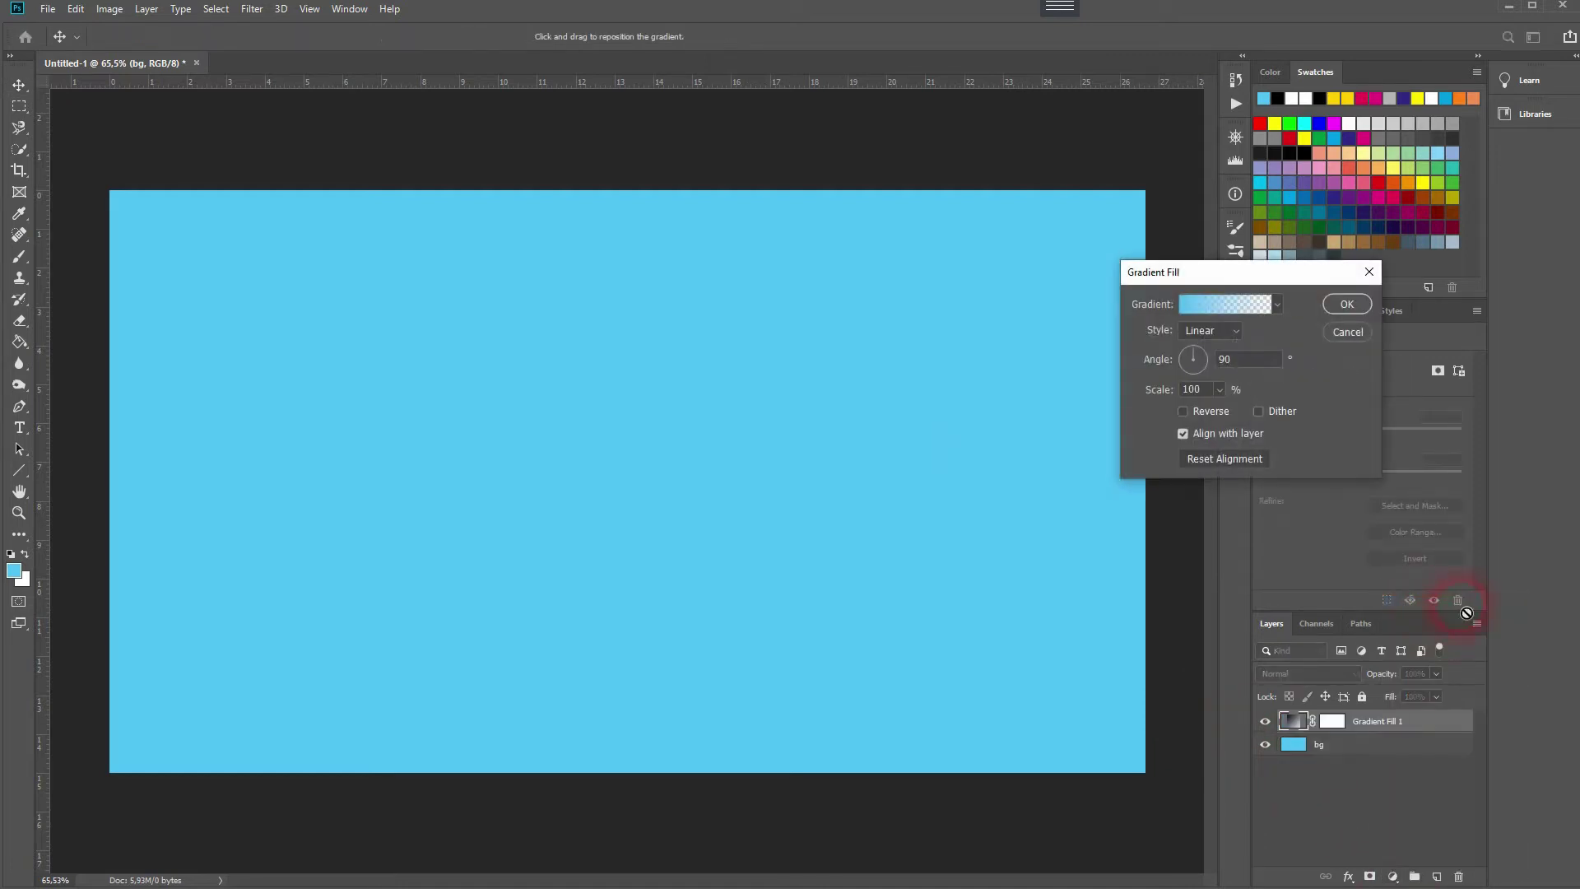
pyautogui.click(1226, 304)
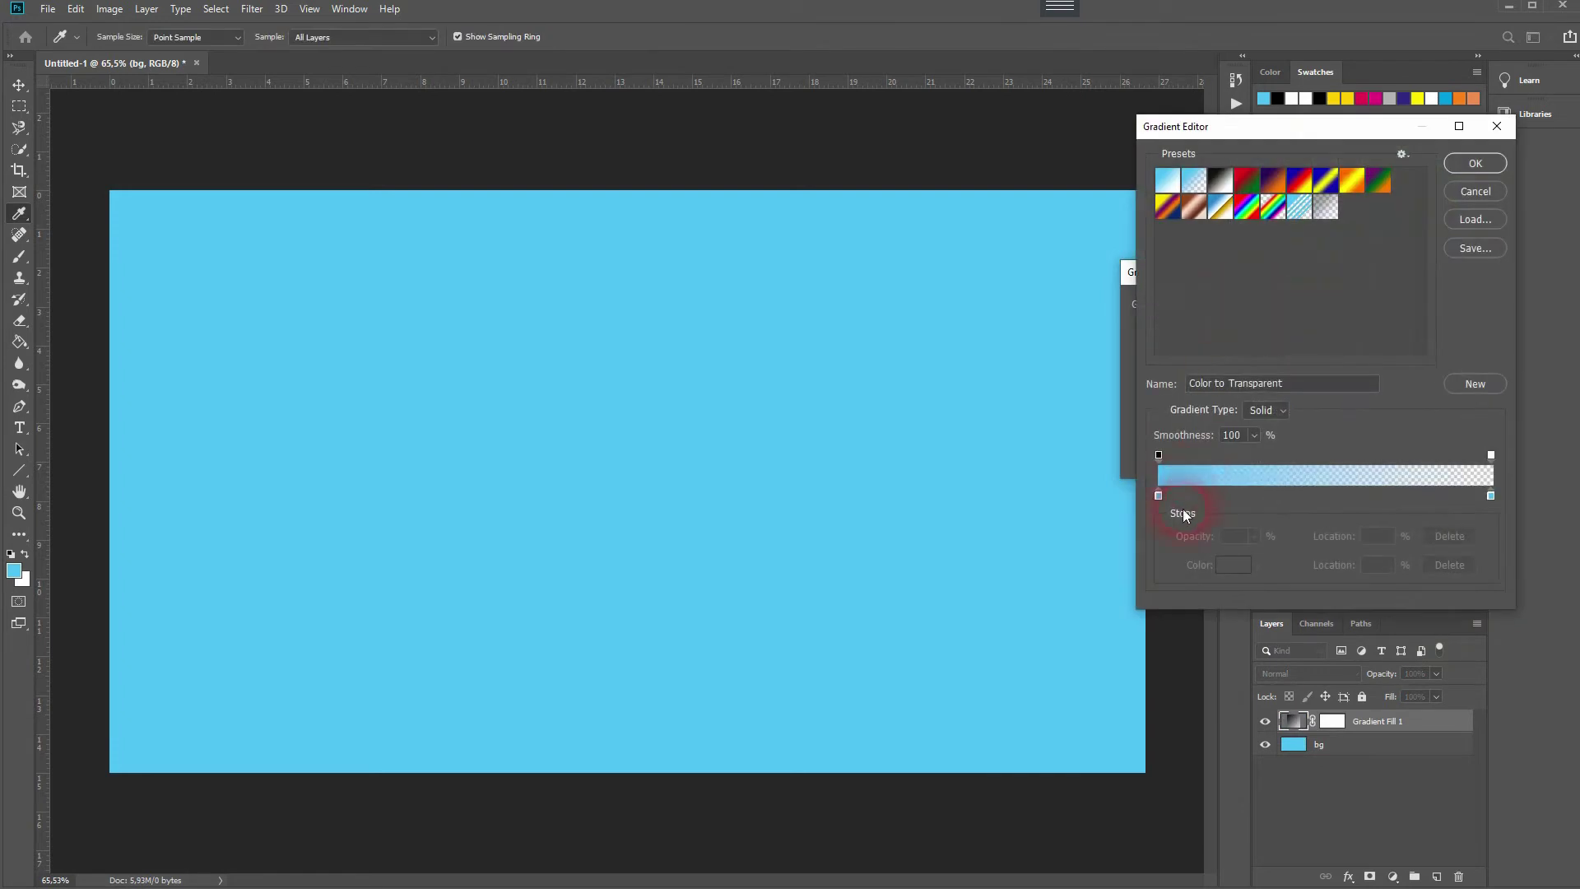
pyautogui.moveTo(1323, 131); pyautogui.dragTo(1308, 189)
pyautogui.click(1143, 553)
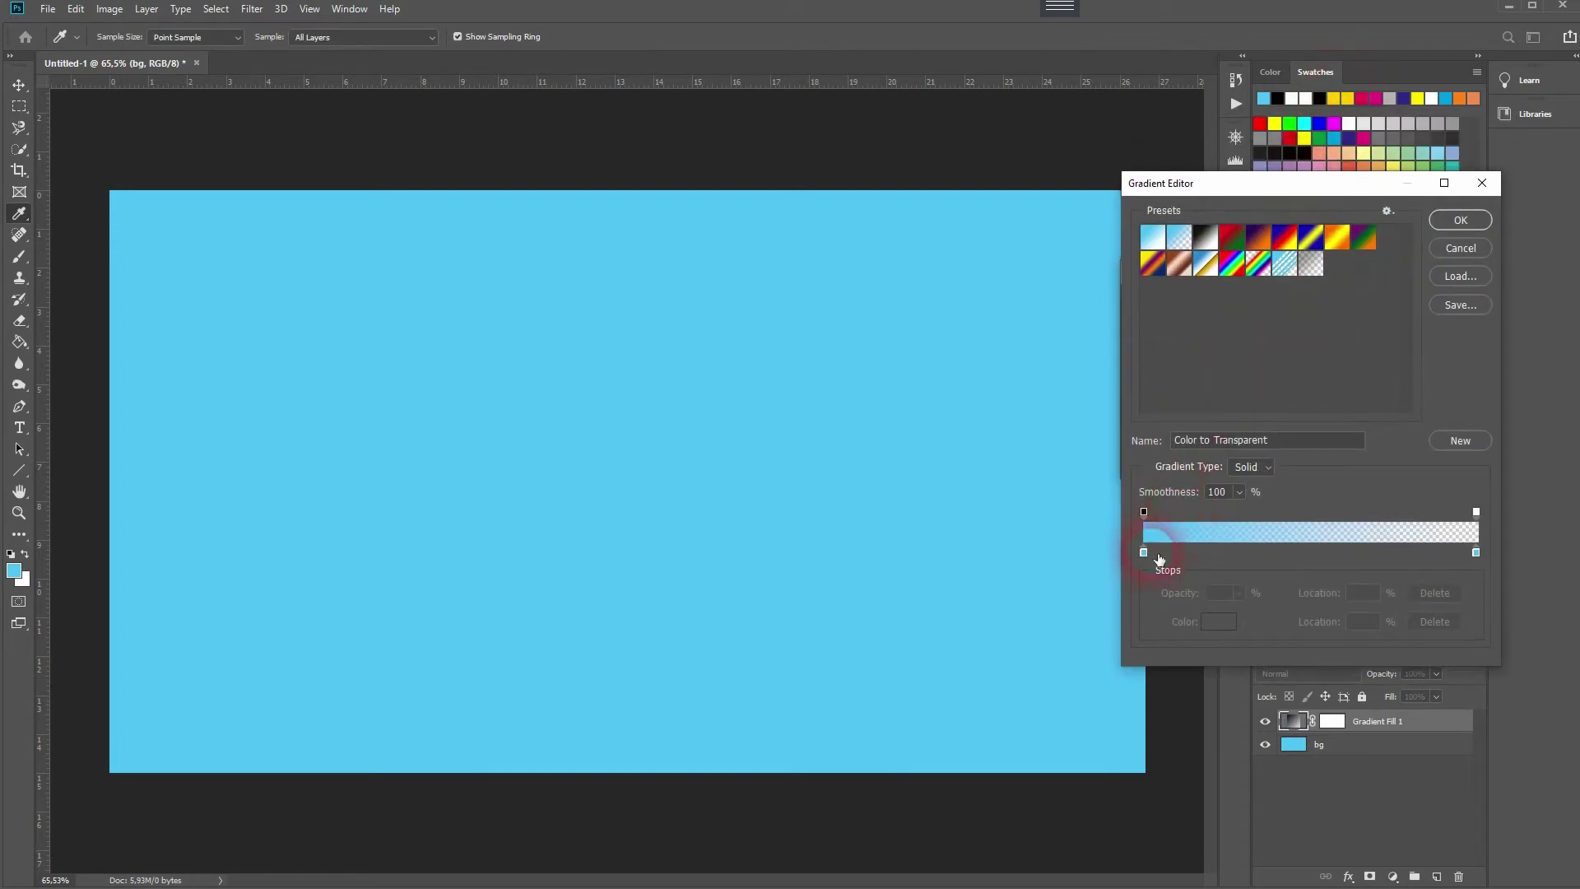
pyautogui.doubleClick(1143, 551)
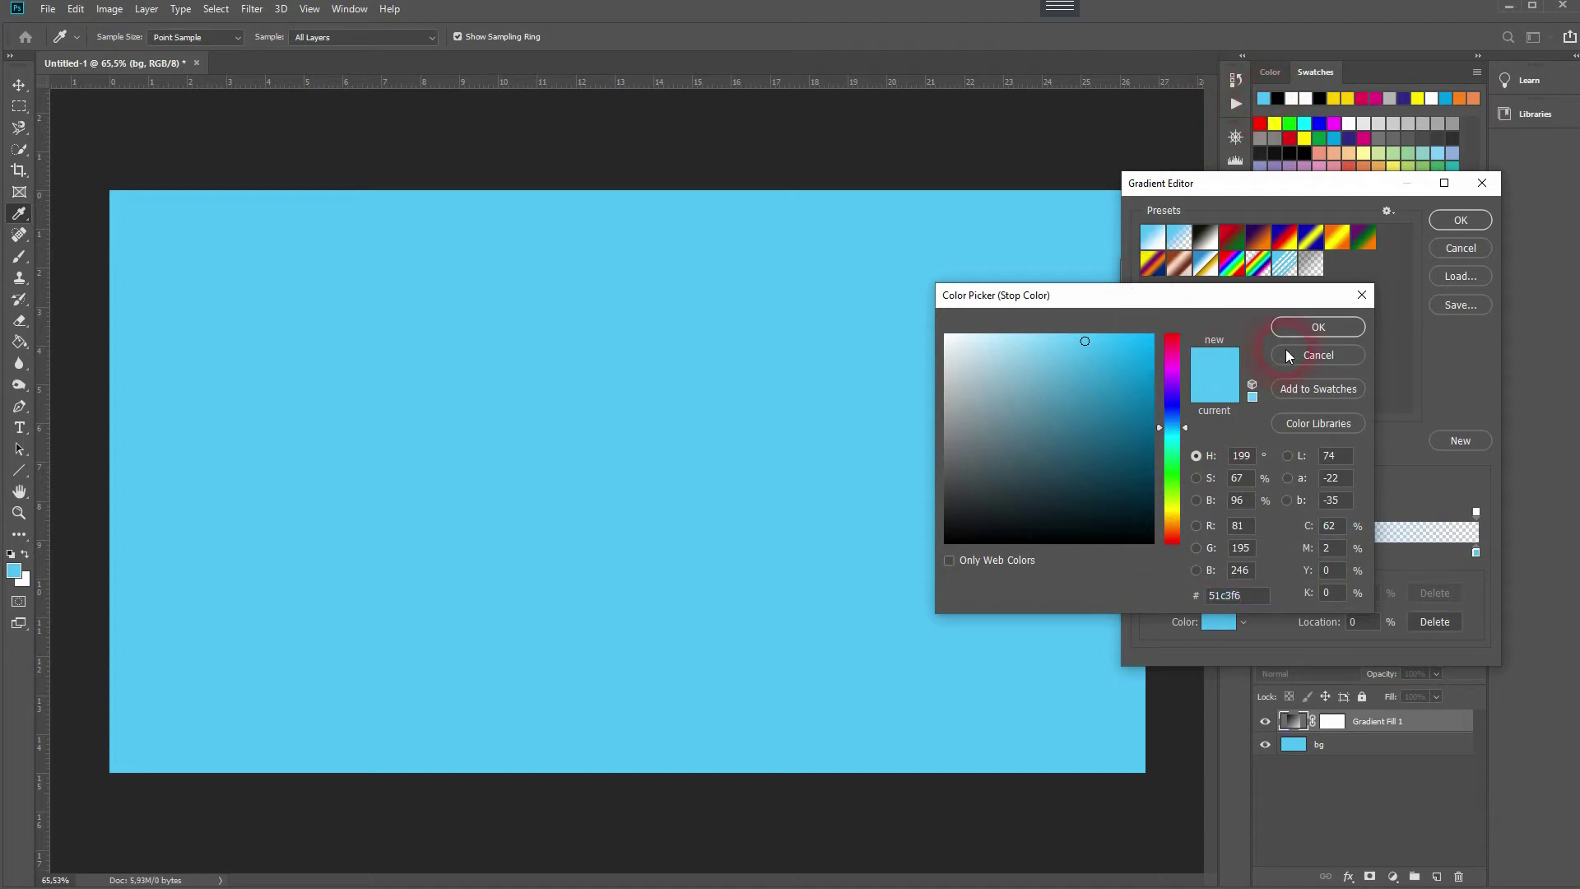
pyautogui.click(1244, 484)
pyautogui.click(1315, 327)
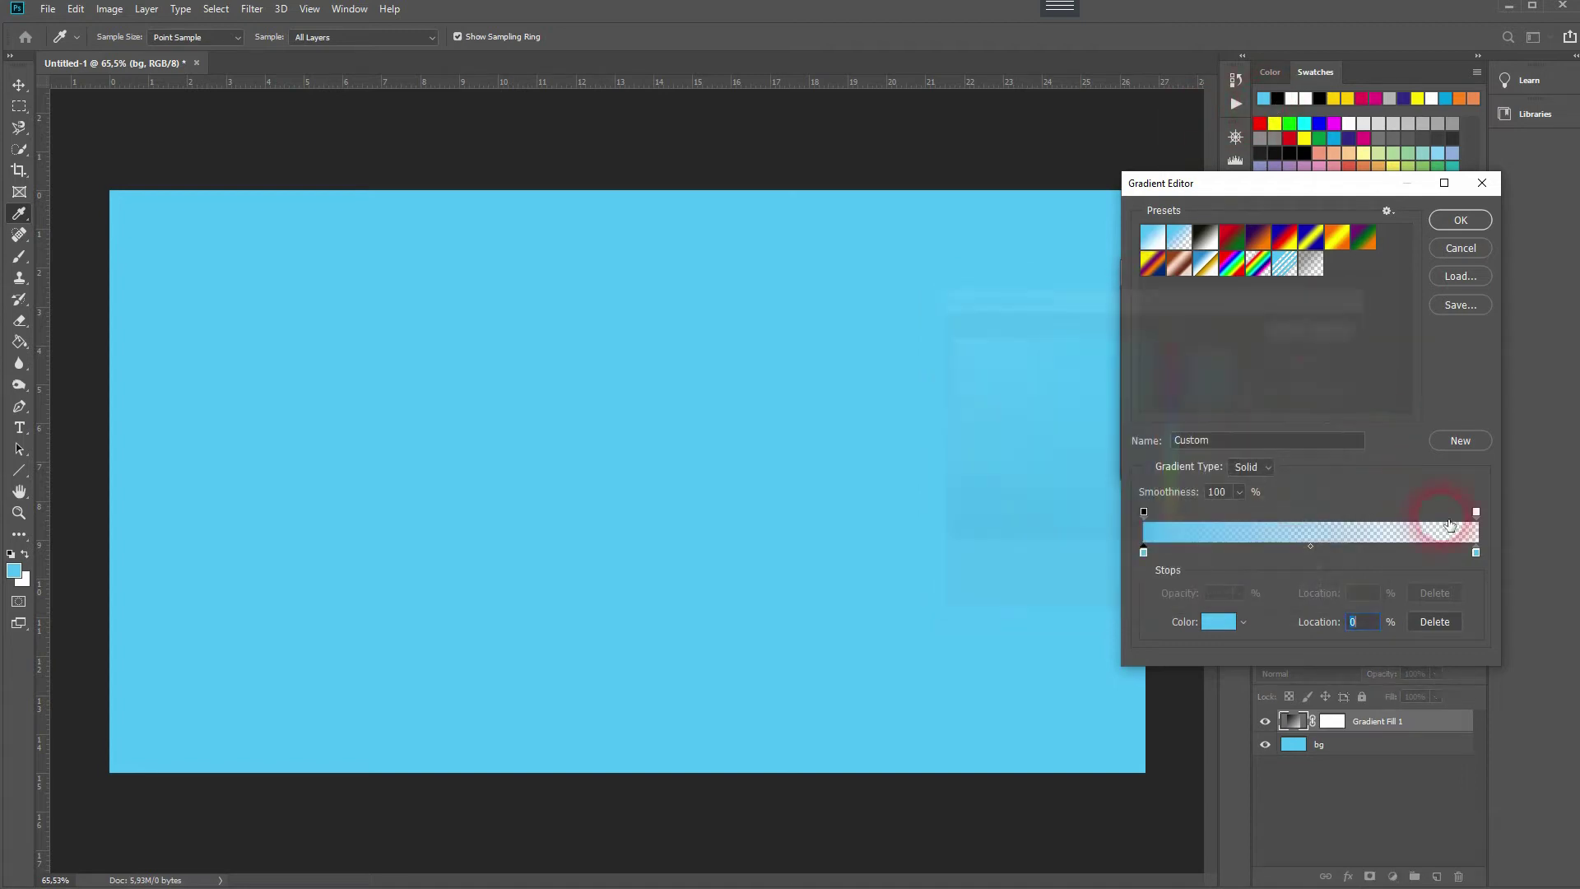
# Set the gradient's end colour stop to 067db2 and the linear fill's angle to 39.13°.
pyautogui.doubleClick(1476, 552)
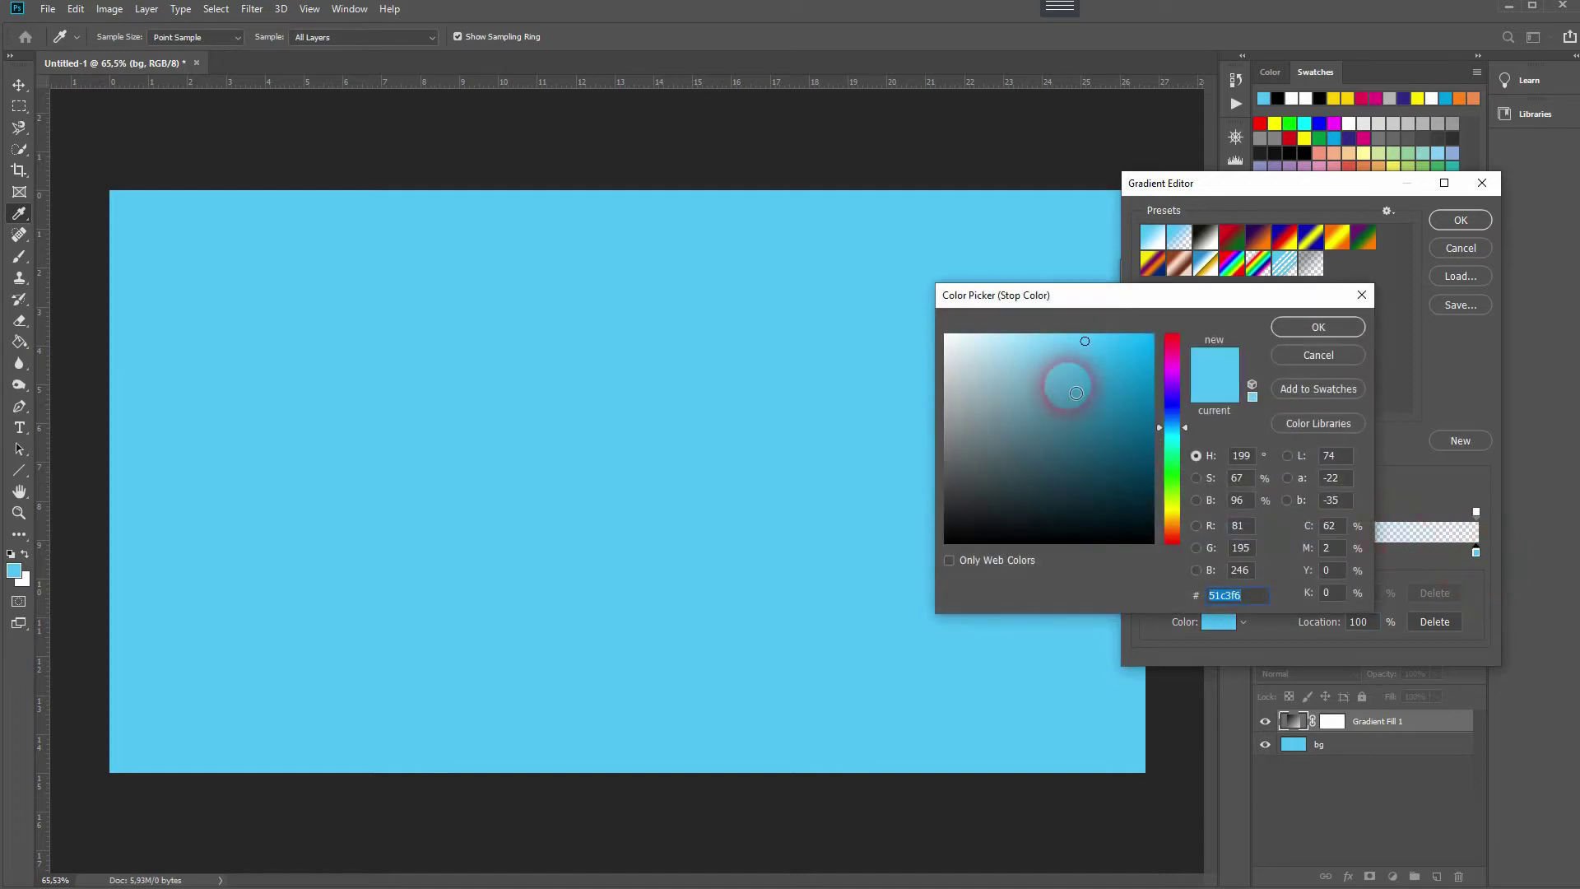
pyautogui.moveTo(1111, 354)
pyautogui.mouseDown()
pyautogui.moveTo(1183, 505)
pyautogui.moveTo(1153, 499)
pyautogui.moveTo(1163, 414)
pyautogui.moveTo(1127, 430)
pyautogui.moveTo(1149, 458)
pyautogui.moveTo(1141, 375)
pyautogui.moveTo(1147, 396)
pyautogui.mouseUp()
pyautogui.click(1314, 333)
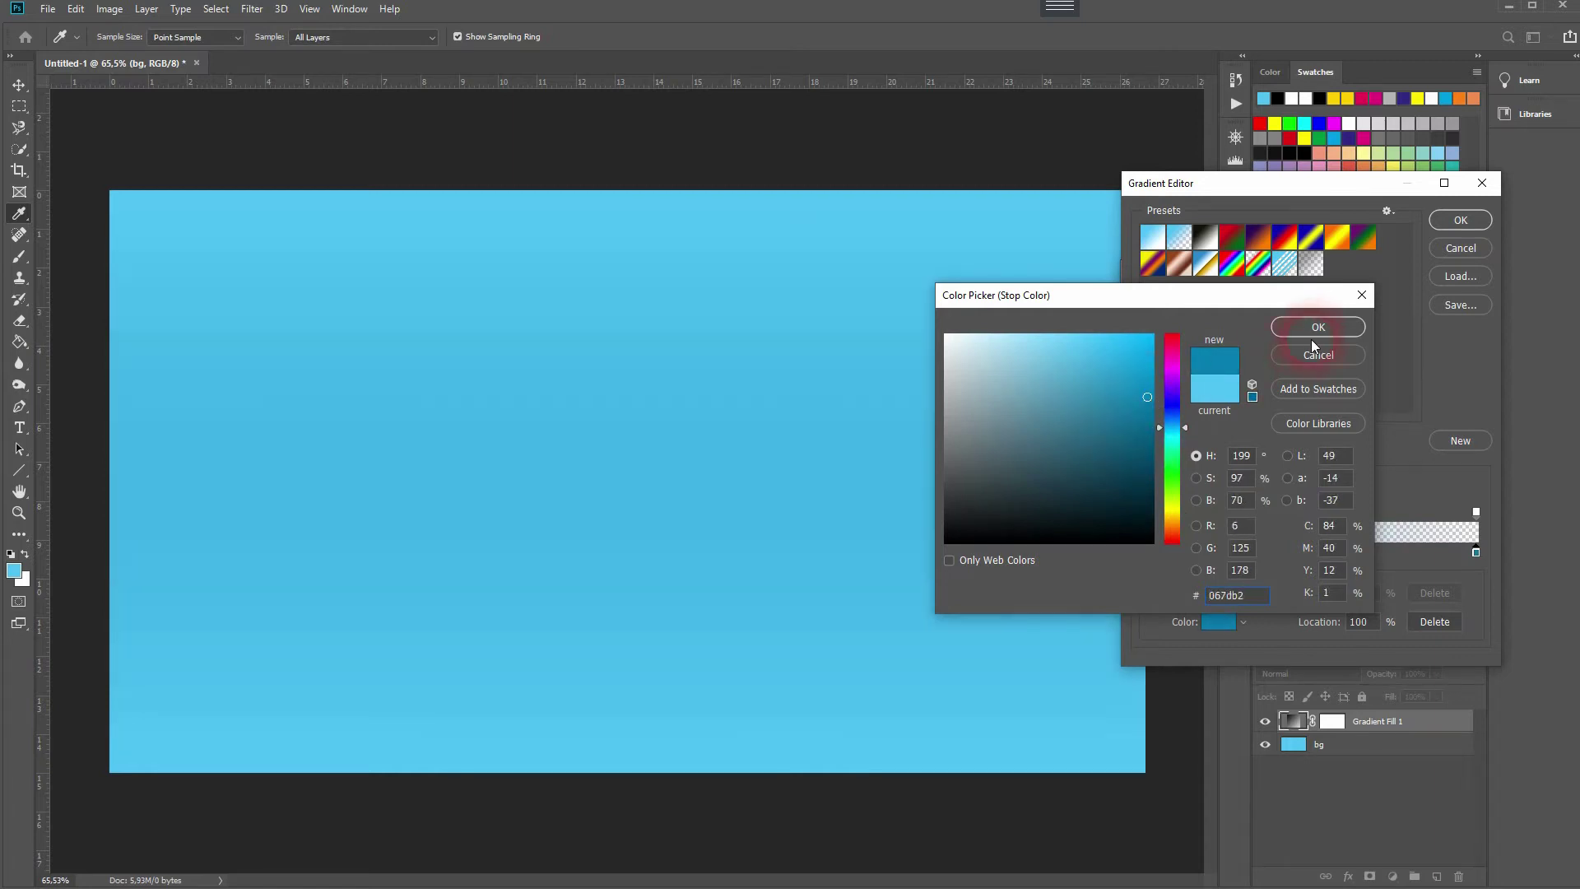
pyautogui.click(1461, 221)
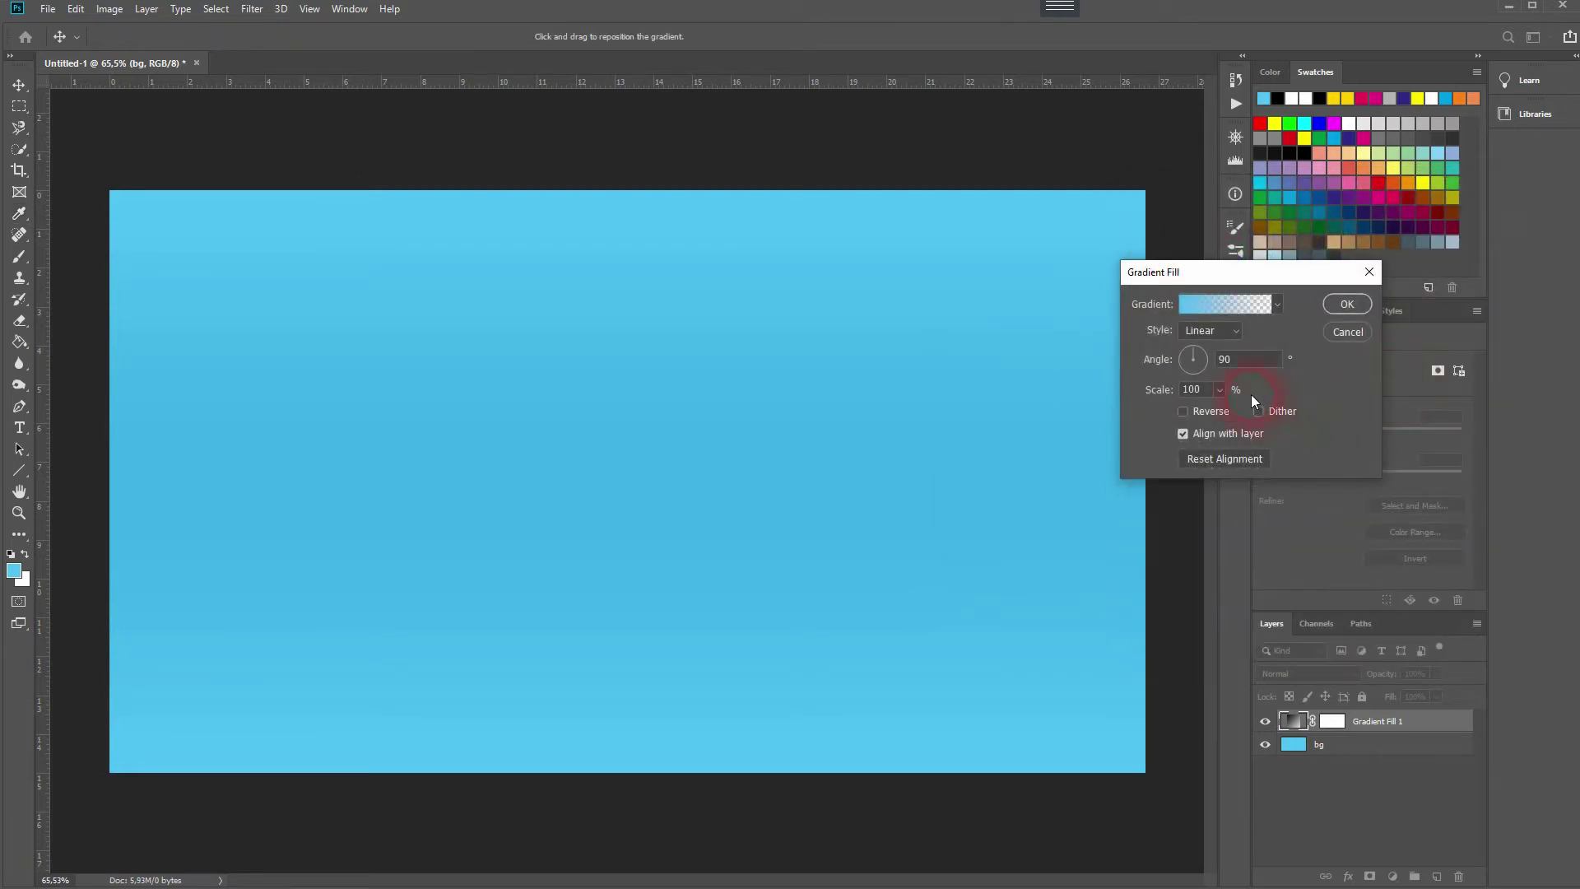
pyautogui.click(1199, 354)
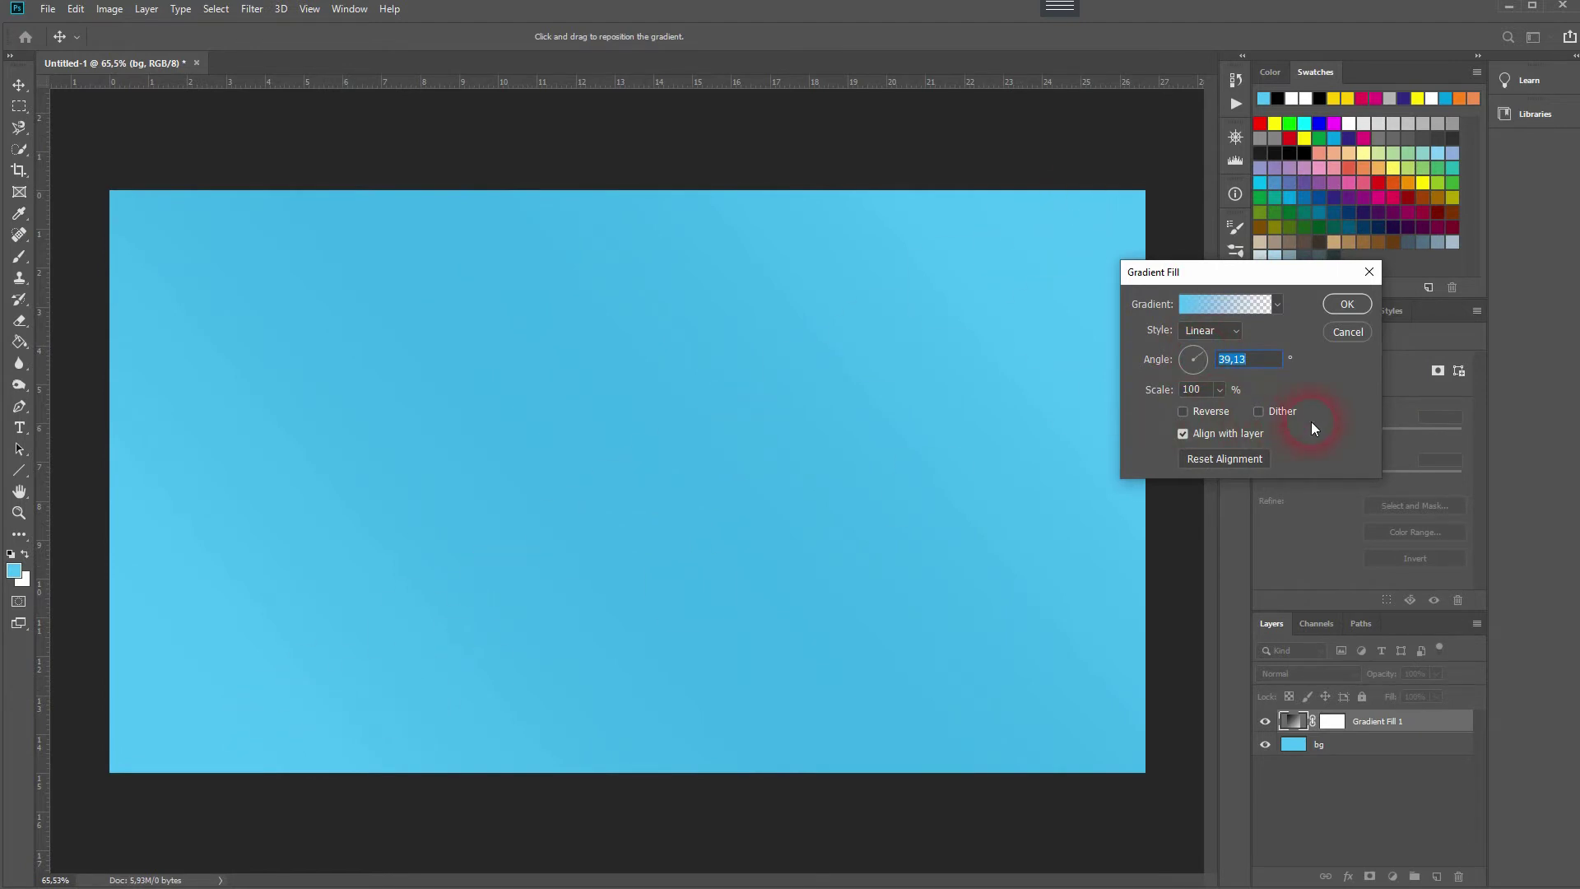
pyautogui.click(1346, 304)
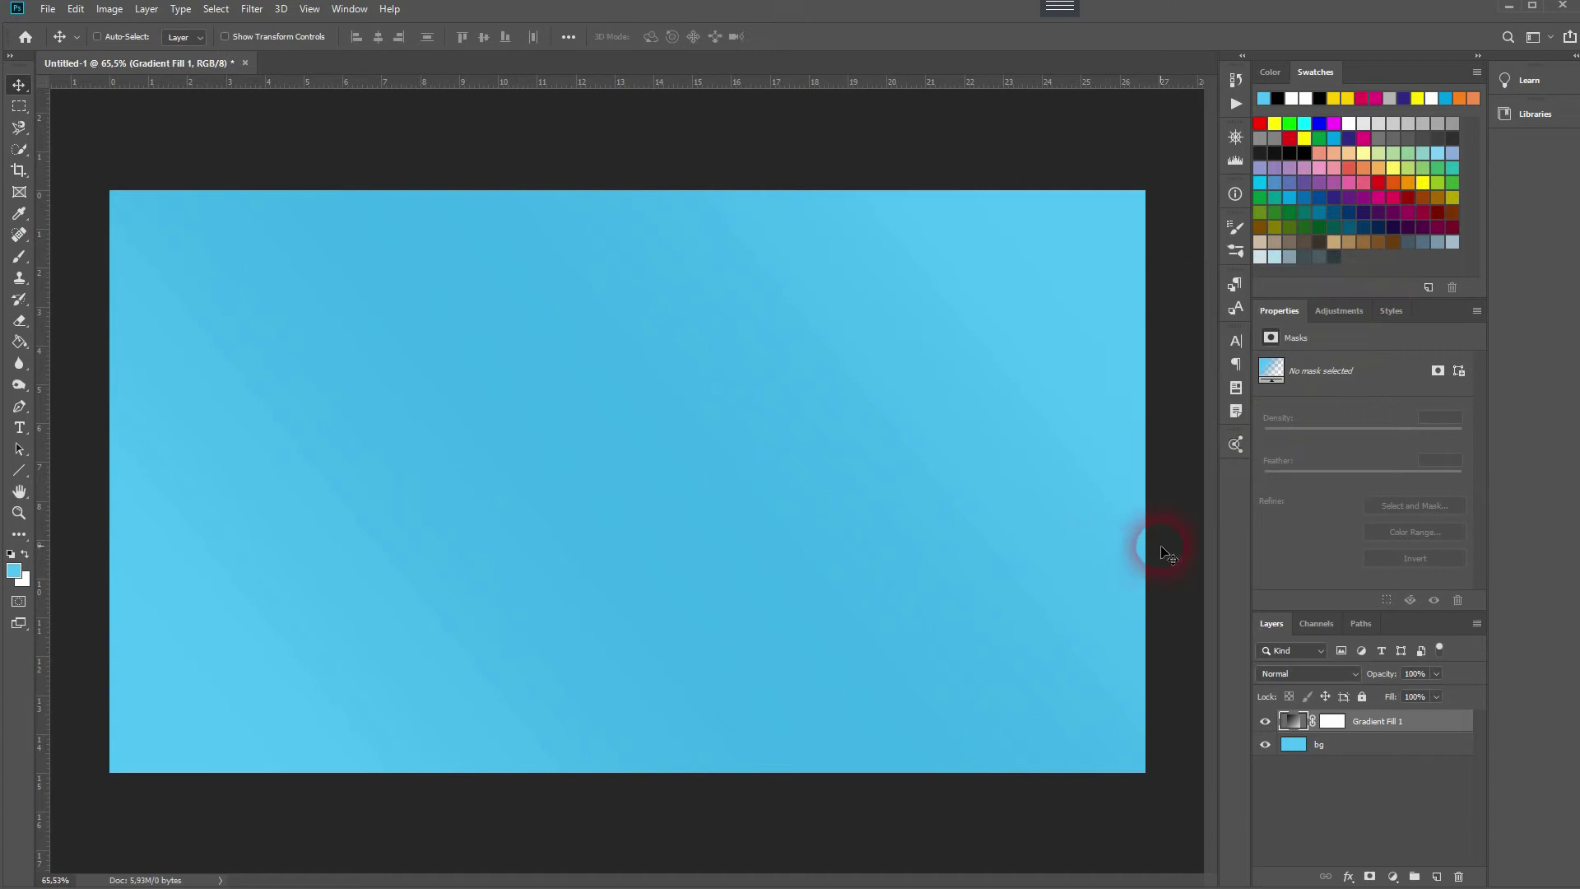
# Add the text REFLECT in Futura Bold at 50 pt on the upper half of the canvas.
pyautogui.click(17, 426)
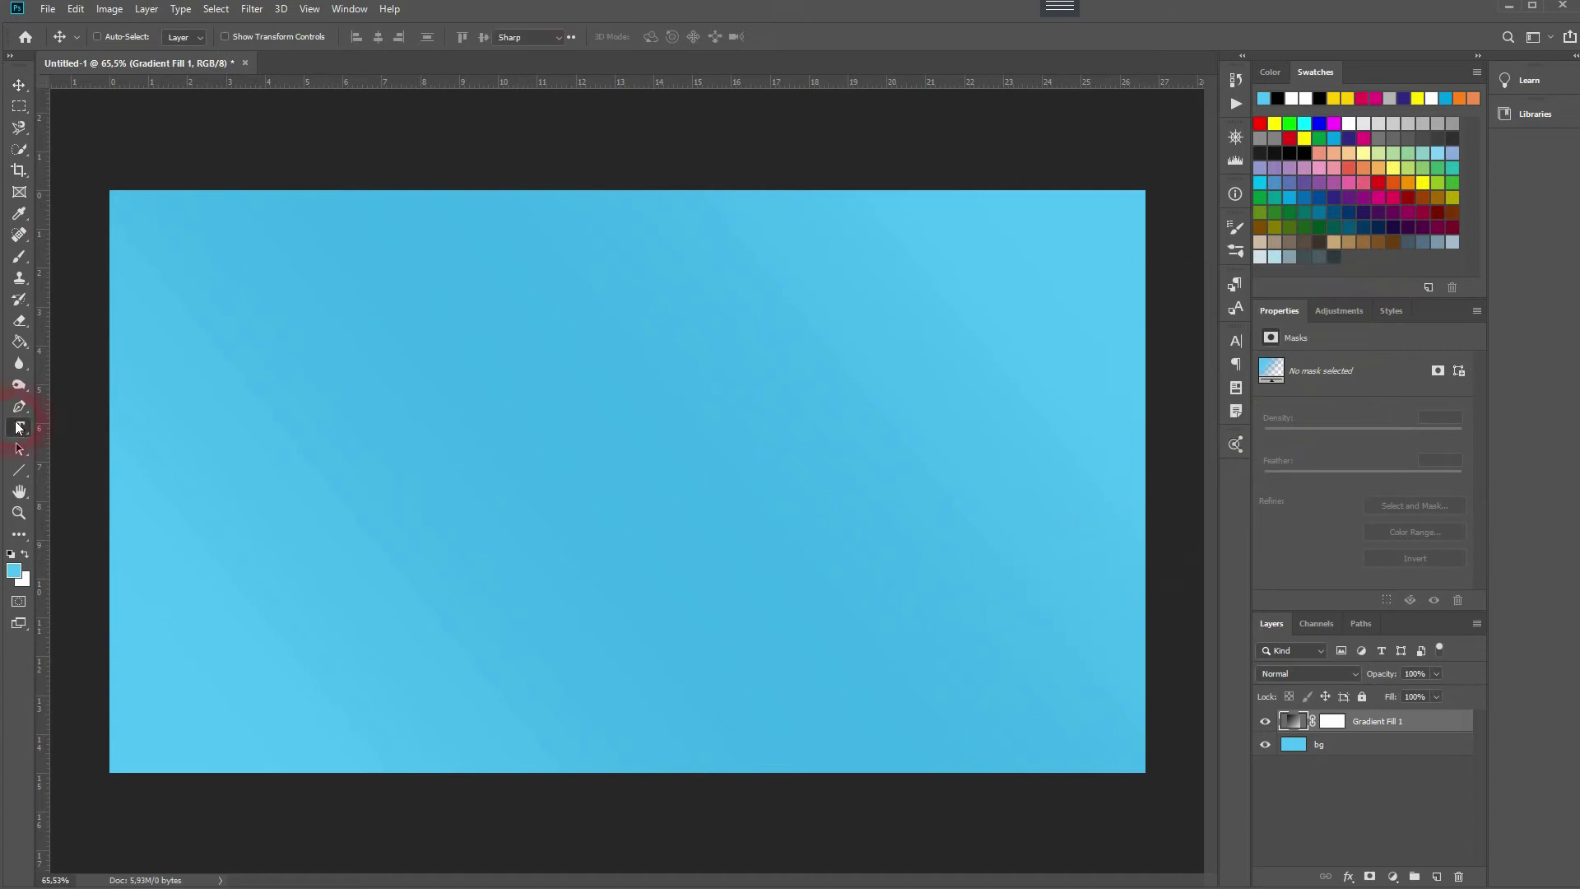
pyautogui.click(476, 421)
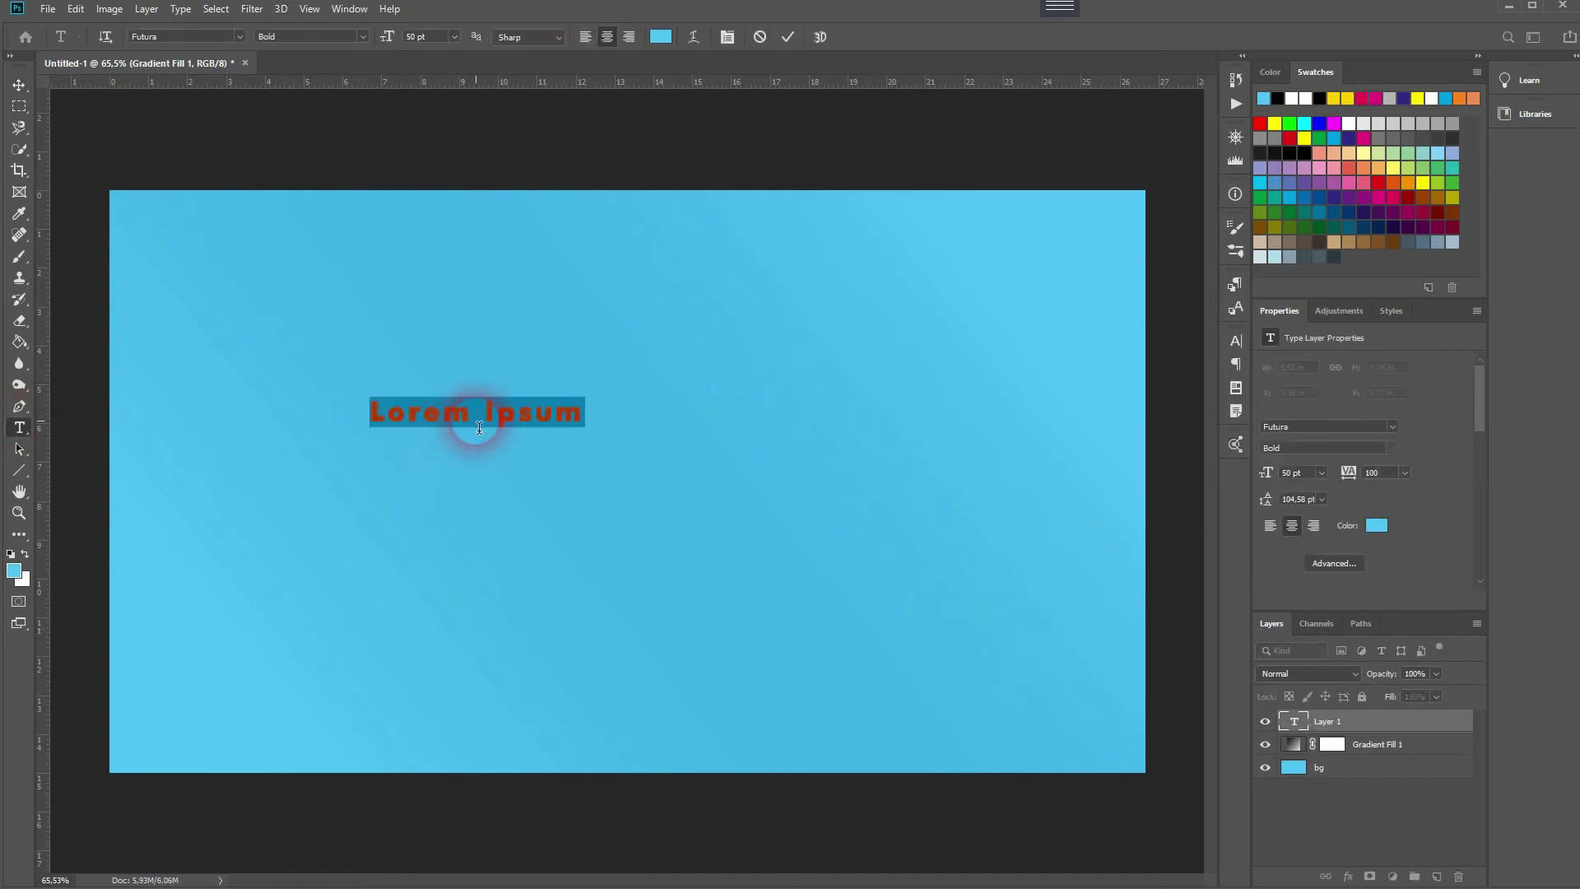
pyautogui.write('REFLECT')
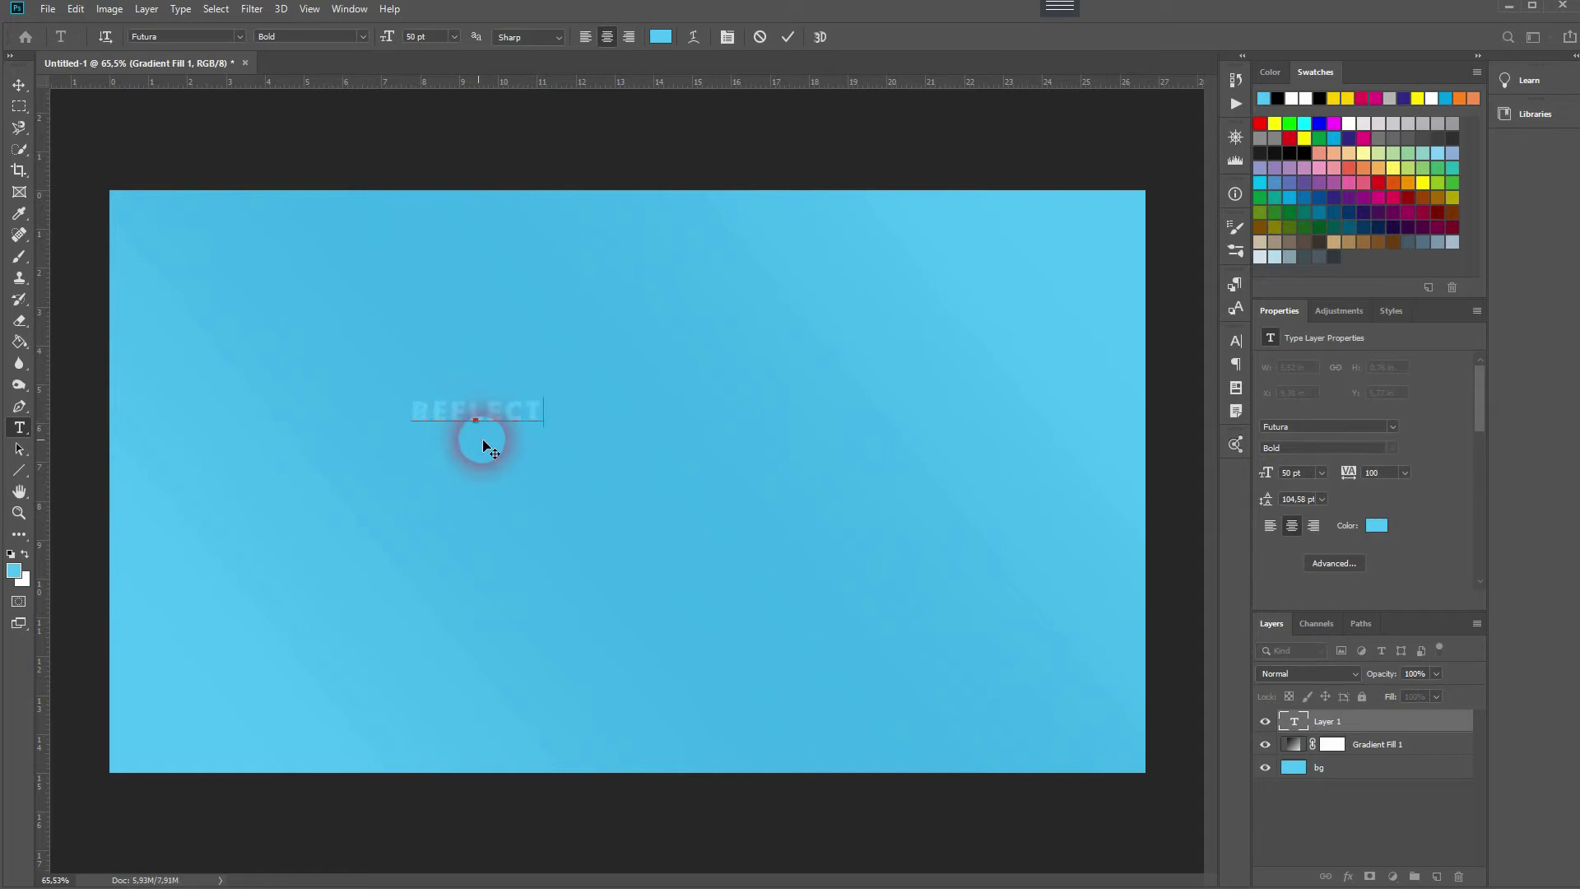
pyautogui.click(16, 89)
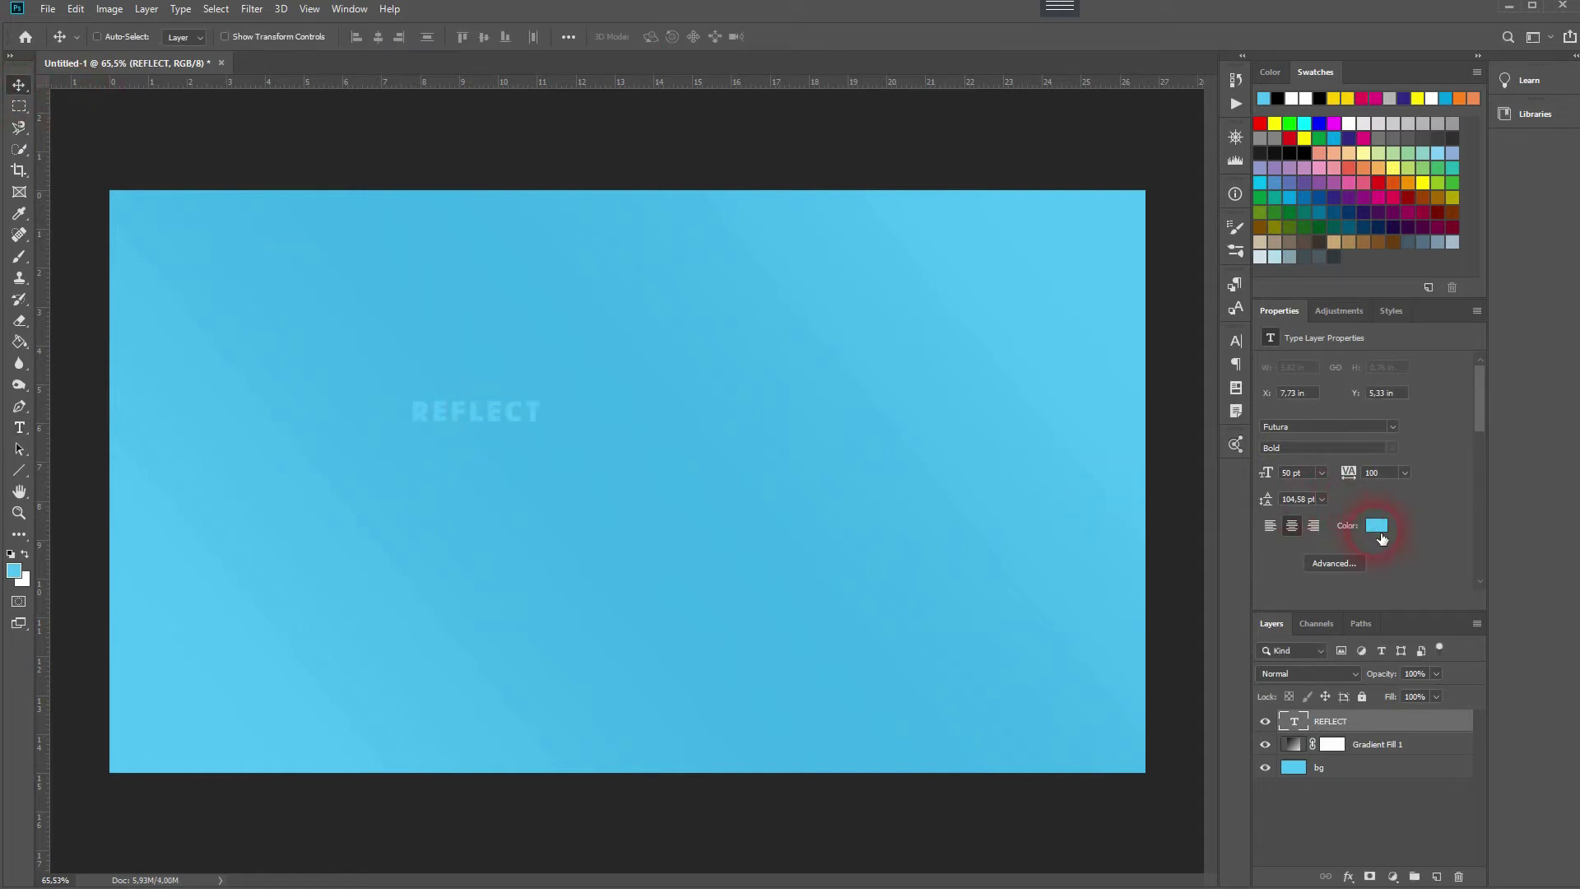
# Change the REFLECT text colour to white (ffffff).
pyautogui.click(1377, 525)
pyautogui.moveTo(1029, 492); pyautogui.dragTo(839, 272)
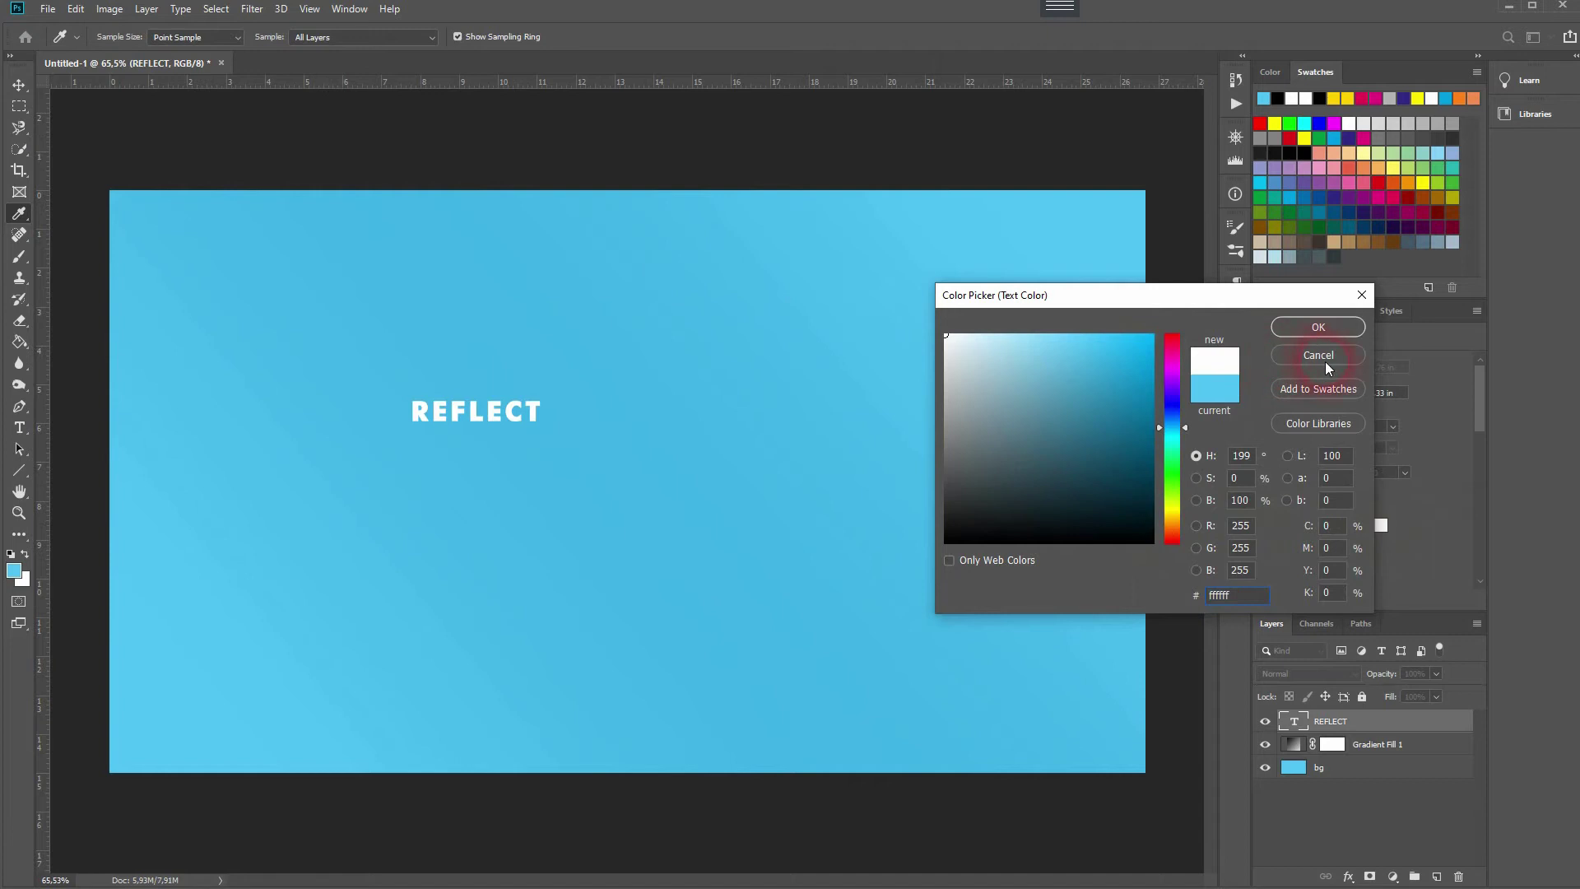
pyautogui.click(1307, 329)
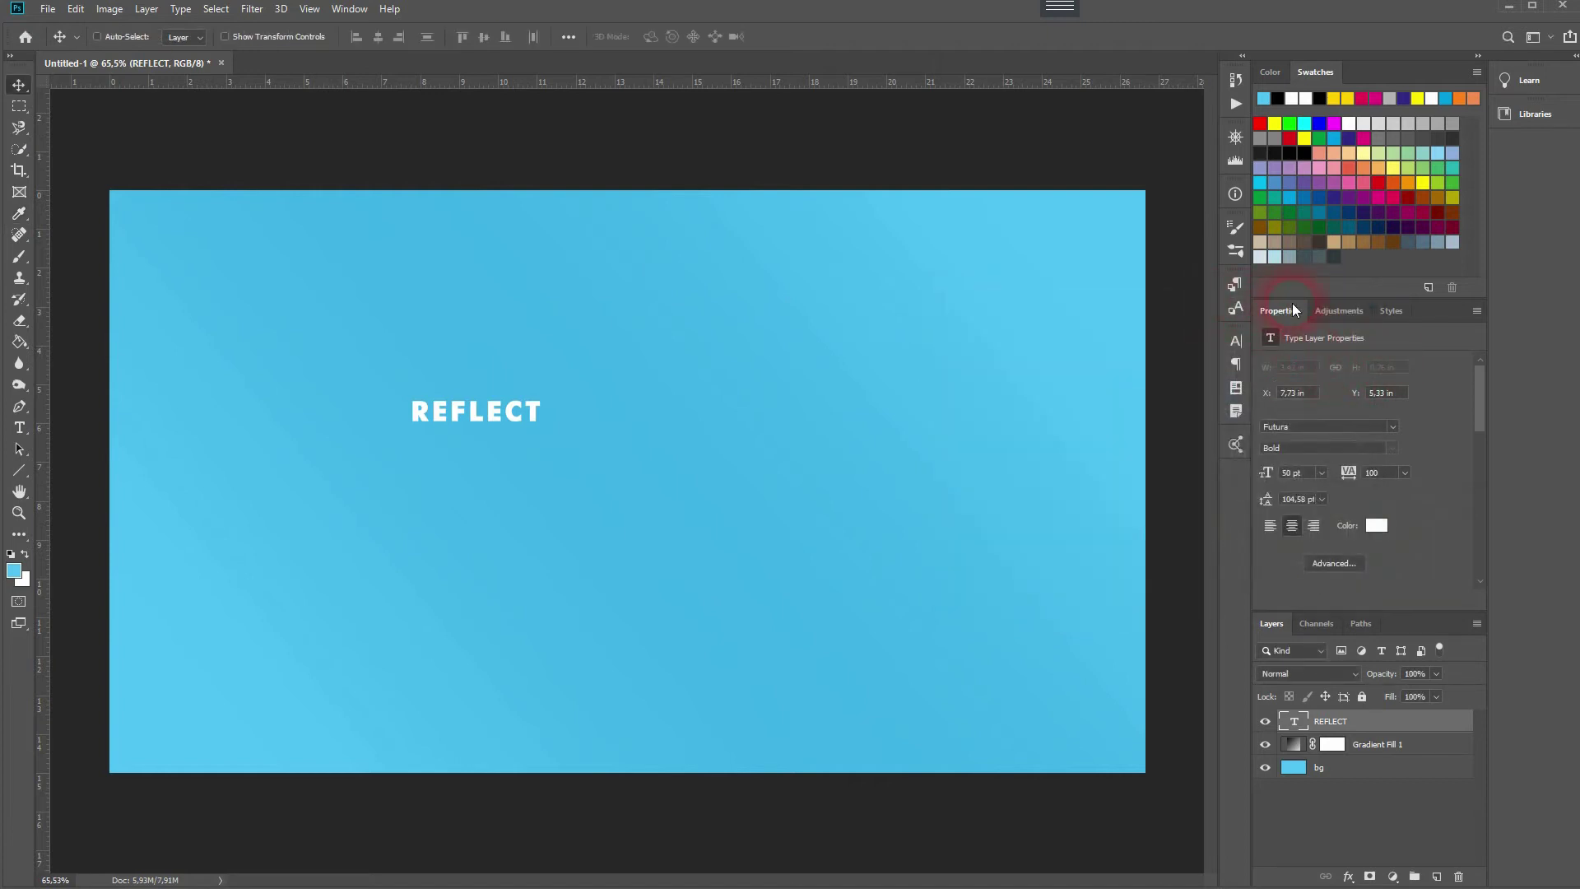
pyautogui.click(350, 9)
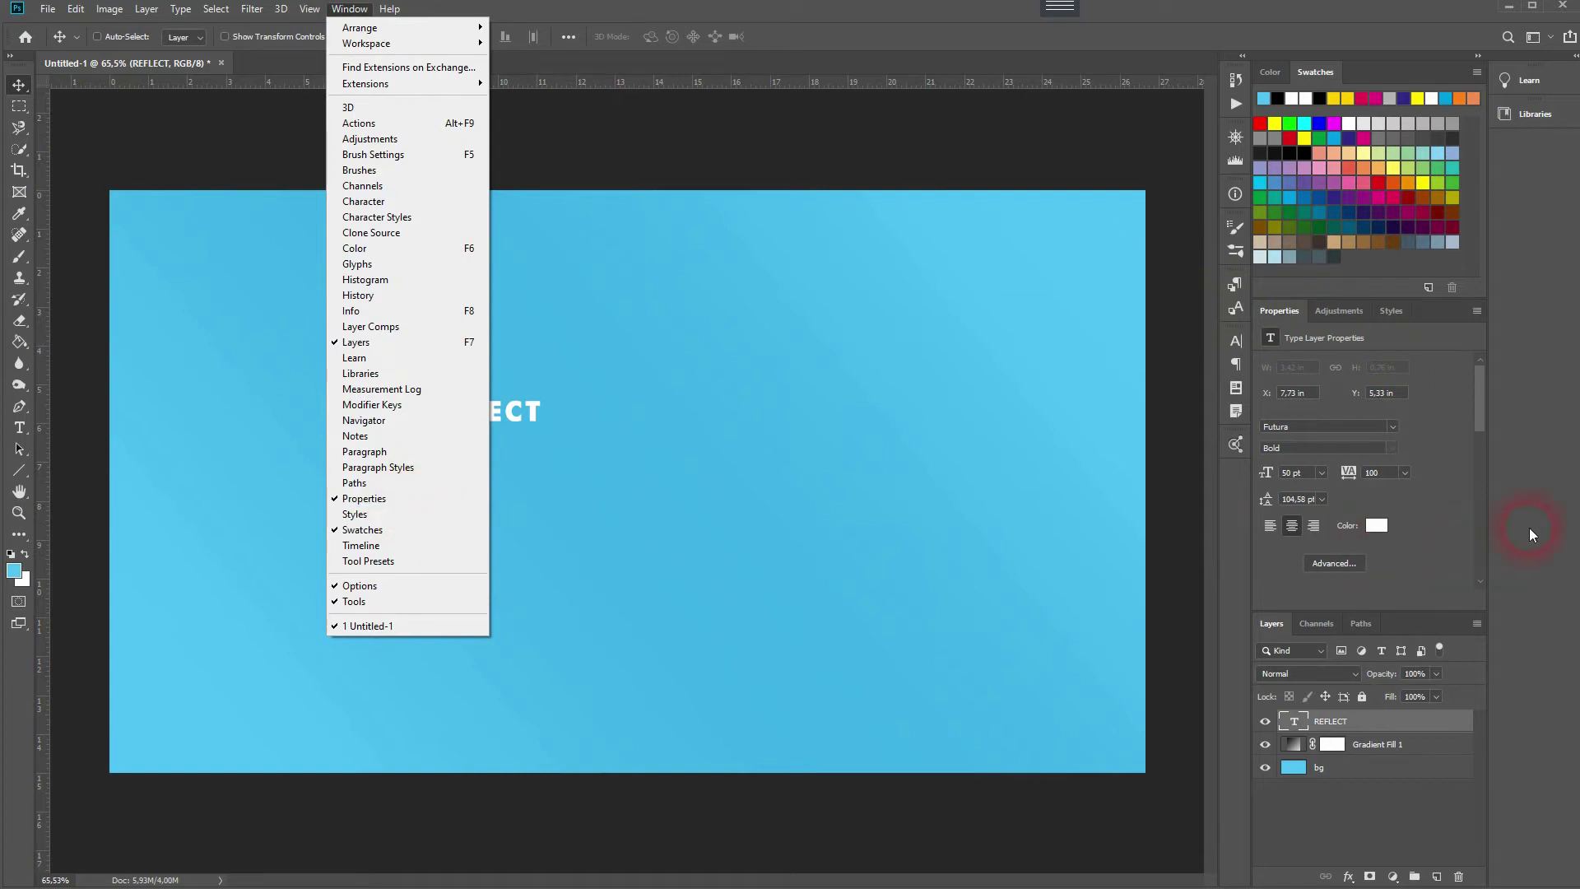
pyautogui.click(1426, 565)
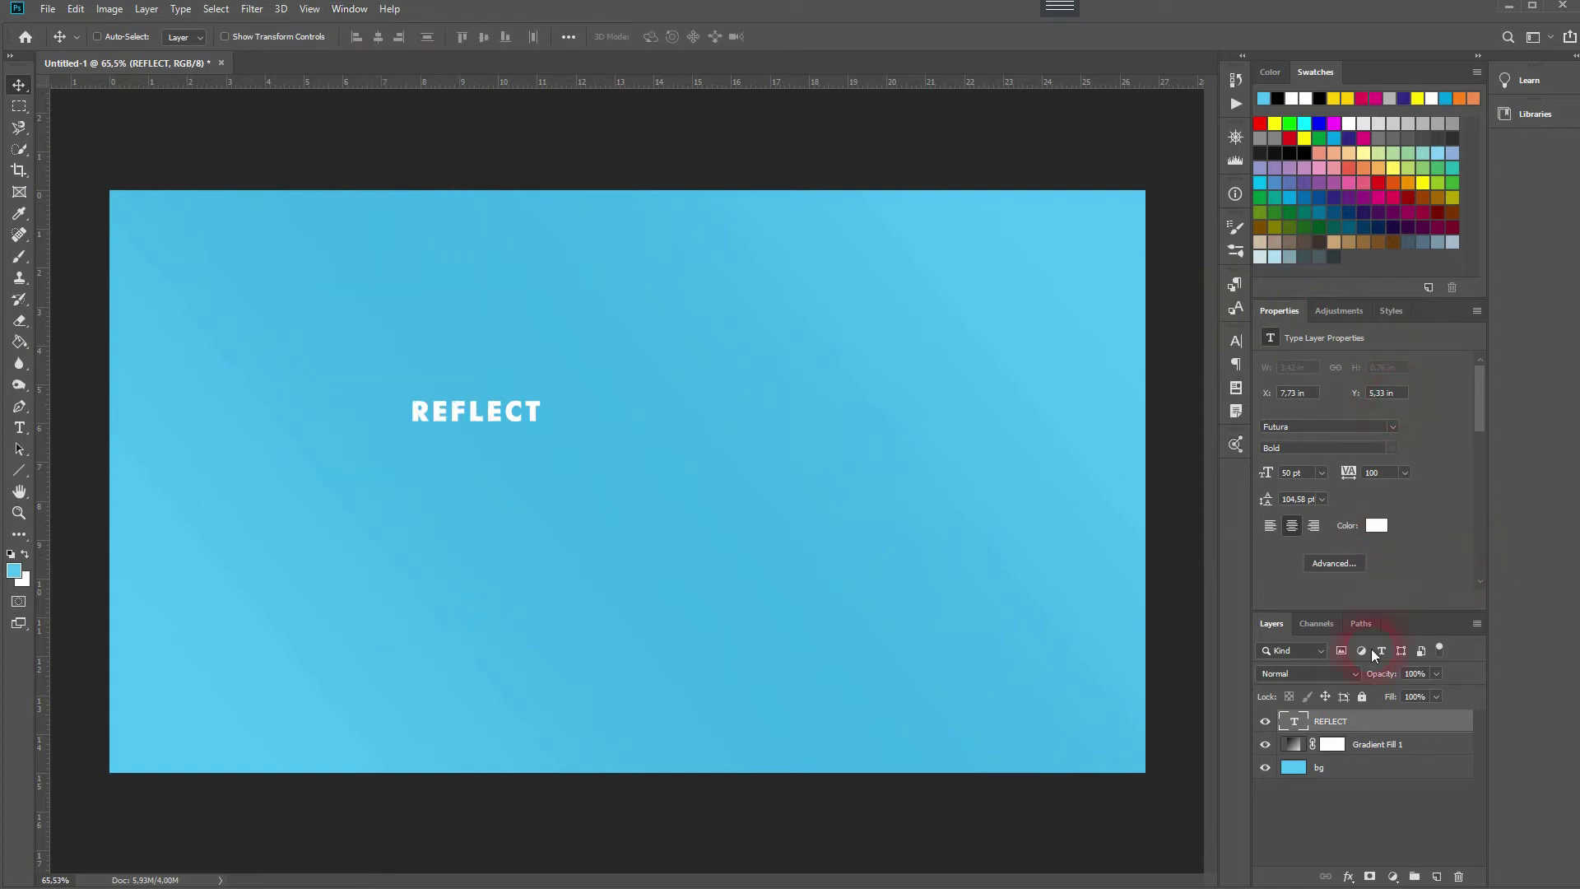
# Enlarge the REFLECT text to about 252 pt and place it in the upper middle of the canvas.
pyautogui.hotkey('ctrl', 't')
pyautogui.moveTo(550, 413); pyautogui.dragTo(1080, 410)
pyautogui.press('Return')
pyautogui.moveTo(813, 424); pyautogui.dragTo(670, 418)
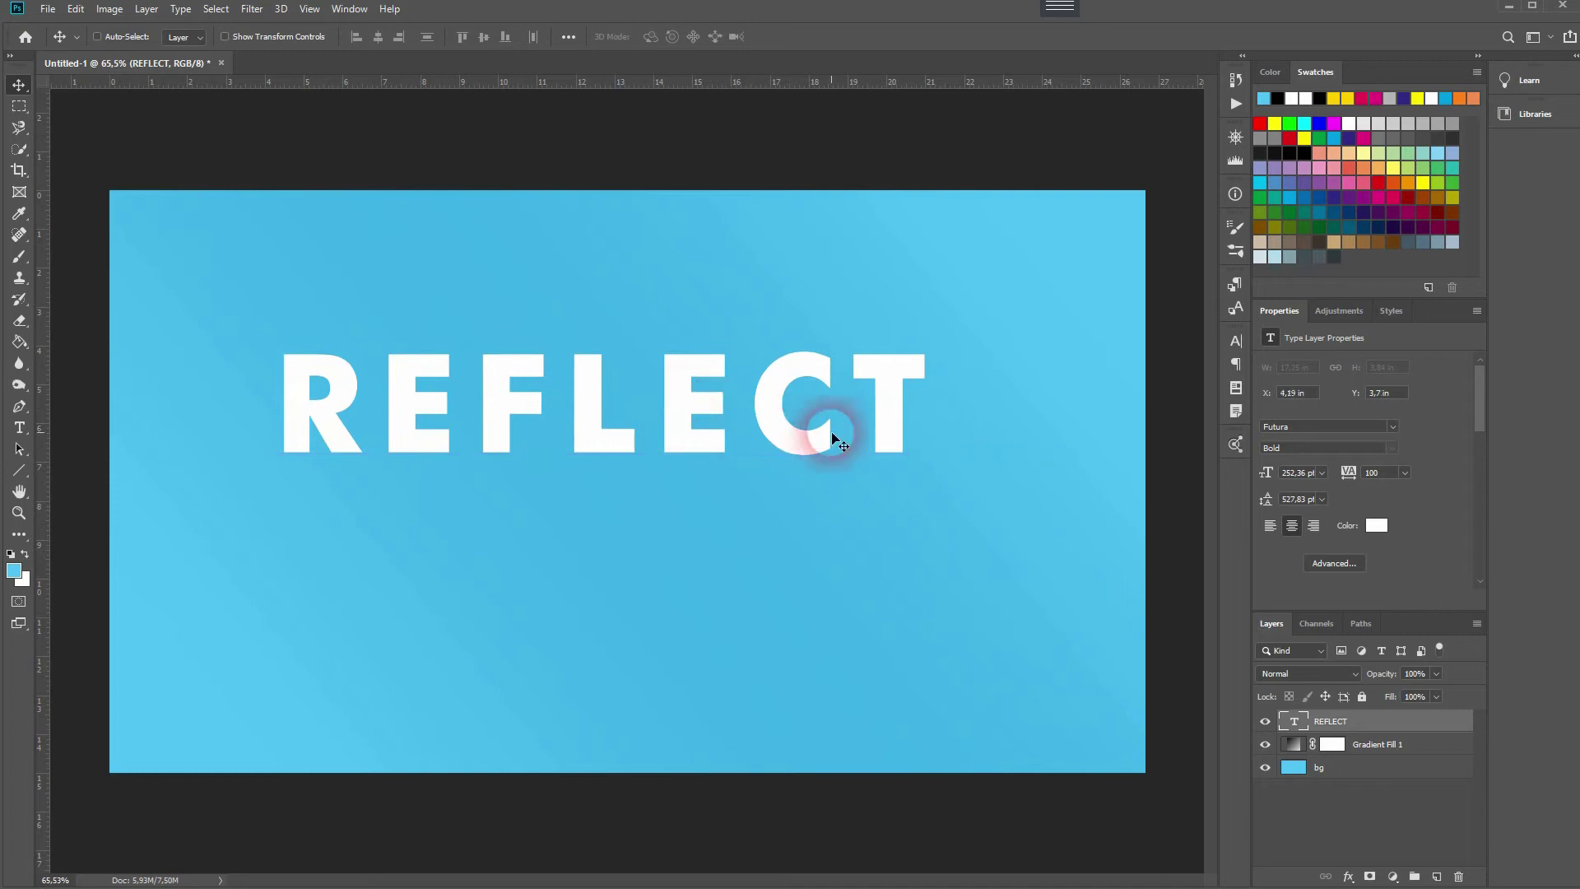
# Duplicate the REFLECT text layer and move the copy straight down, just below the original.
pyautogui.click(1405, 731)
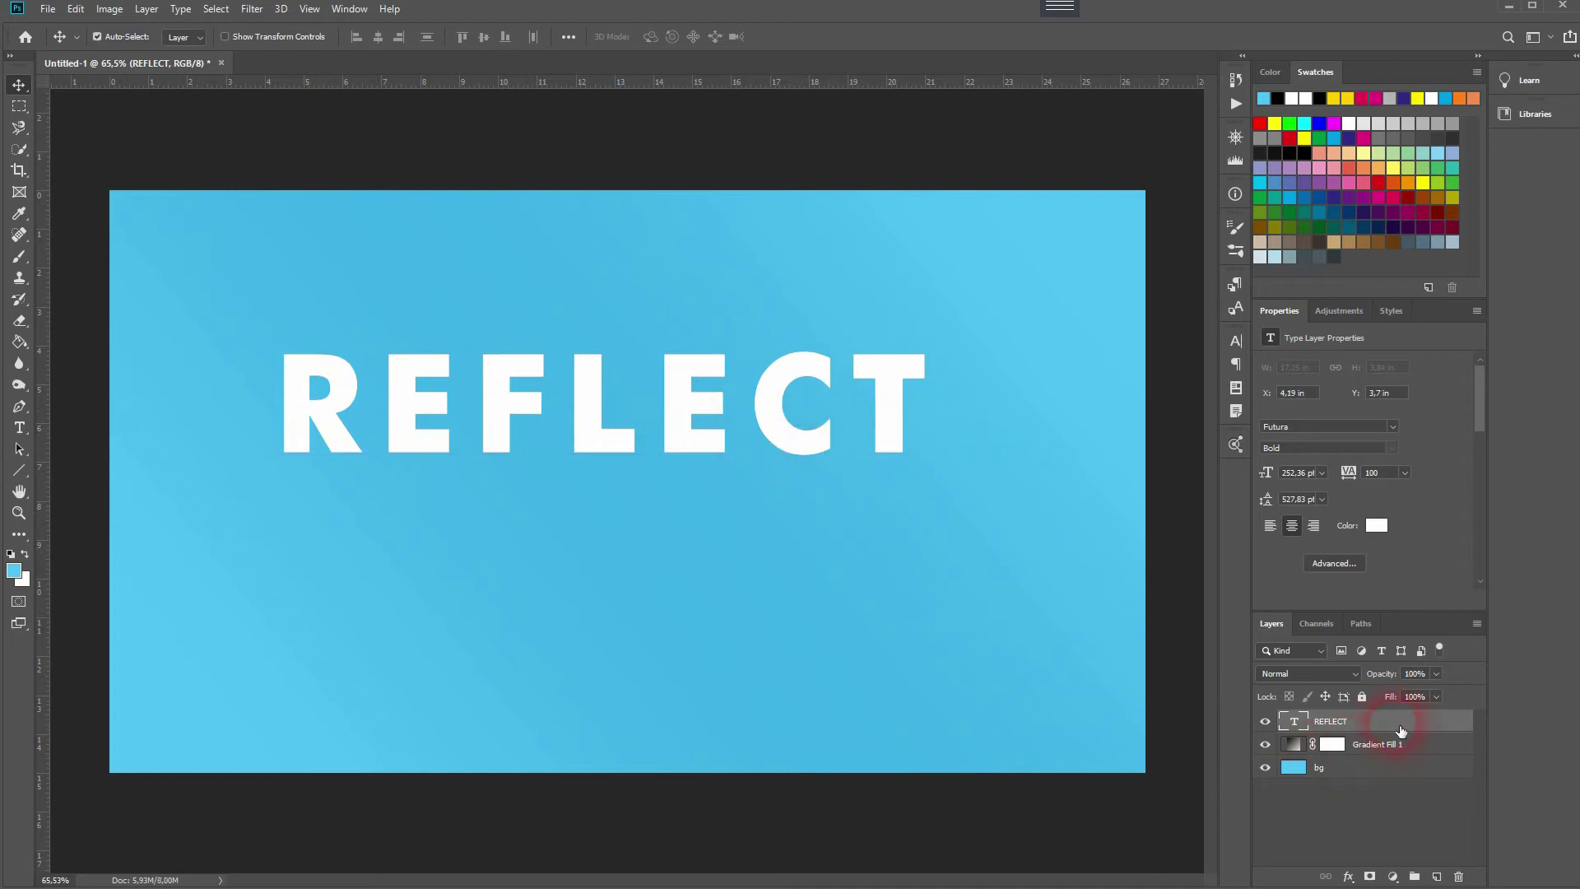
pyautogui.hotkey('ctrl', 'j')
pyautogui.moveTo(678, 404); pyautogui.dragTo(677, 515)
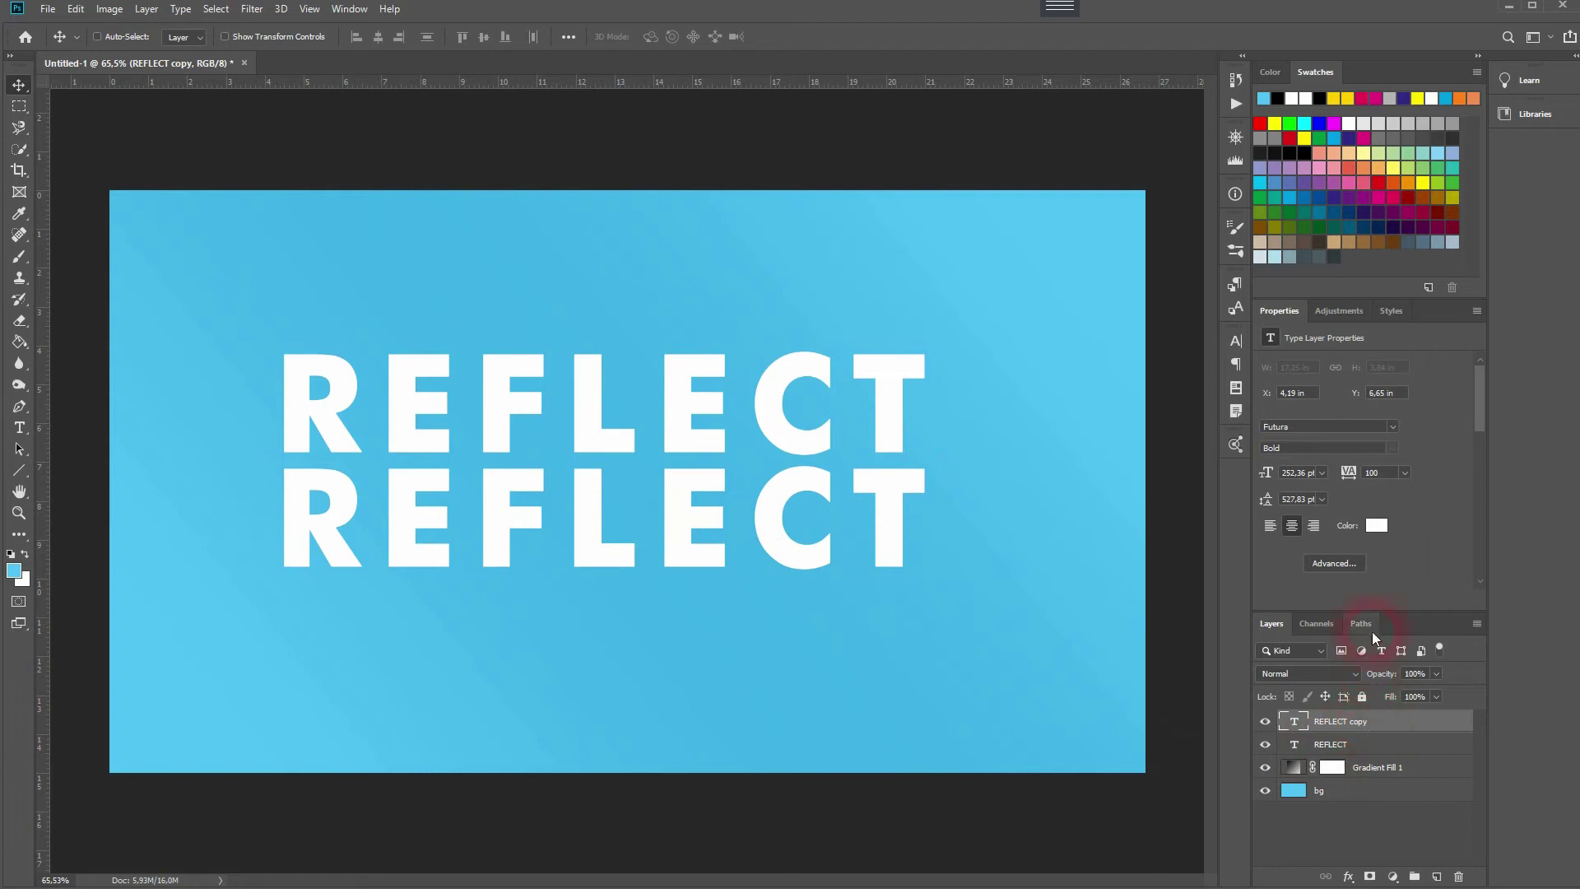
# Change the lower REFLECT copy's text colour to black (000000).
pyautogui.click(1377, 527)
pyautogui.moveTo(1111, 527); pyautogui.dragTo(829, 629)
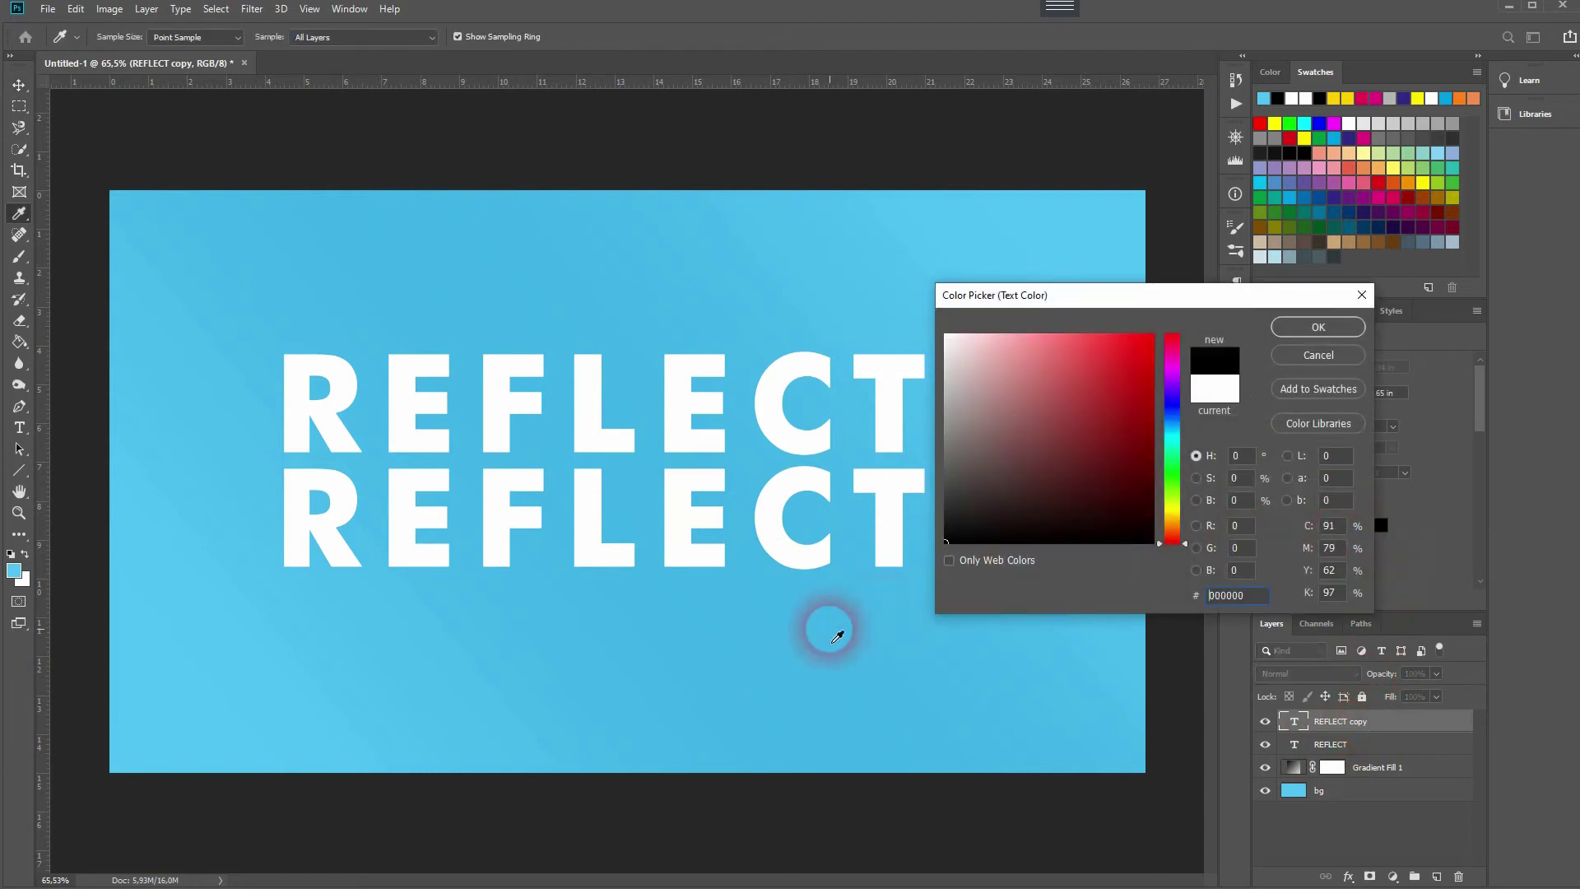
pyautogui.click(1317, 326)
pyautogui.press('v')
pyautogui.click(814, 523)
pyautogui.click(745, 522)
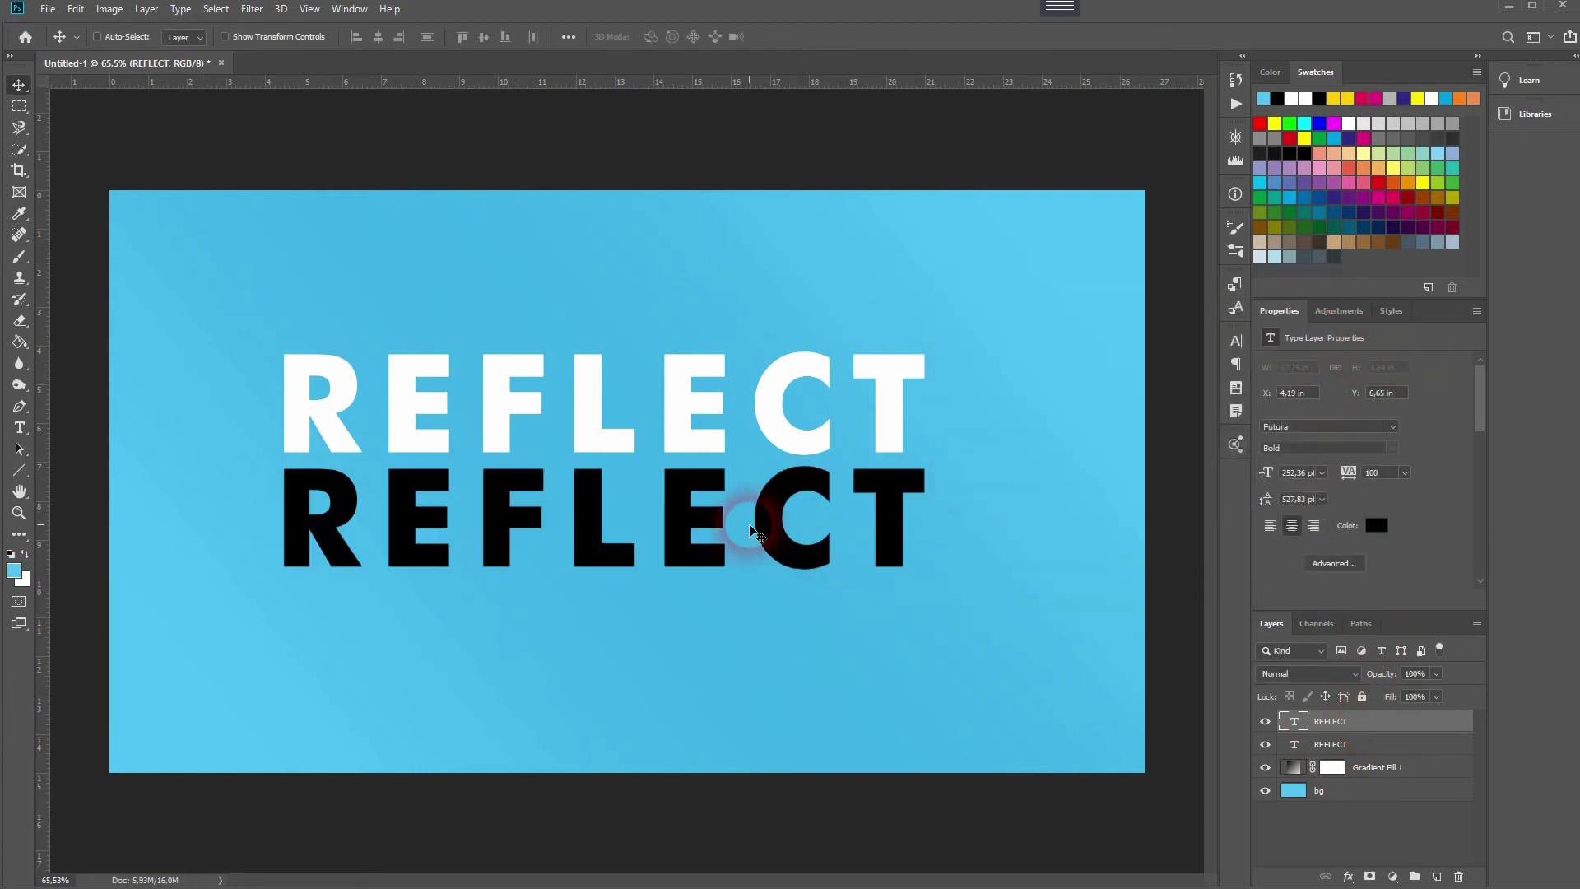
# Flip the black REFLECT copy vertically and move it up close beneath the white text as its mirror image.
pyautogui.hotkey('ctrl', 't')
pyautogui.rightClick(679, 508)
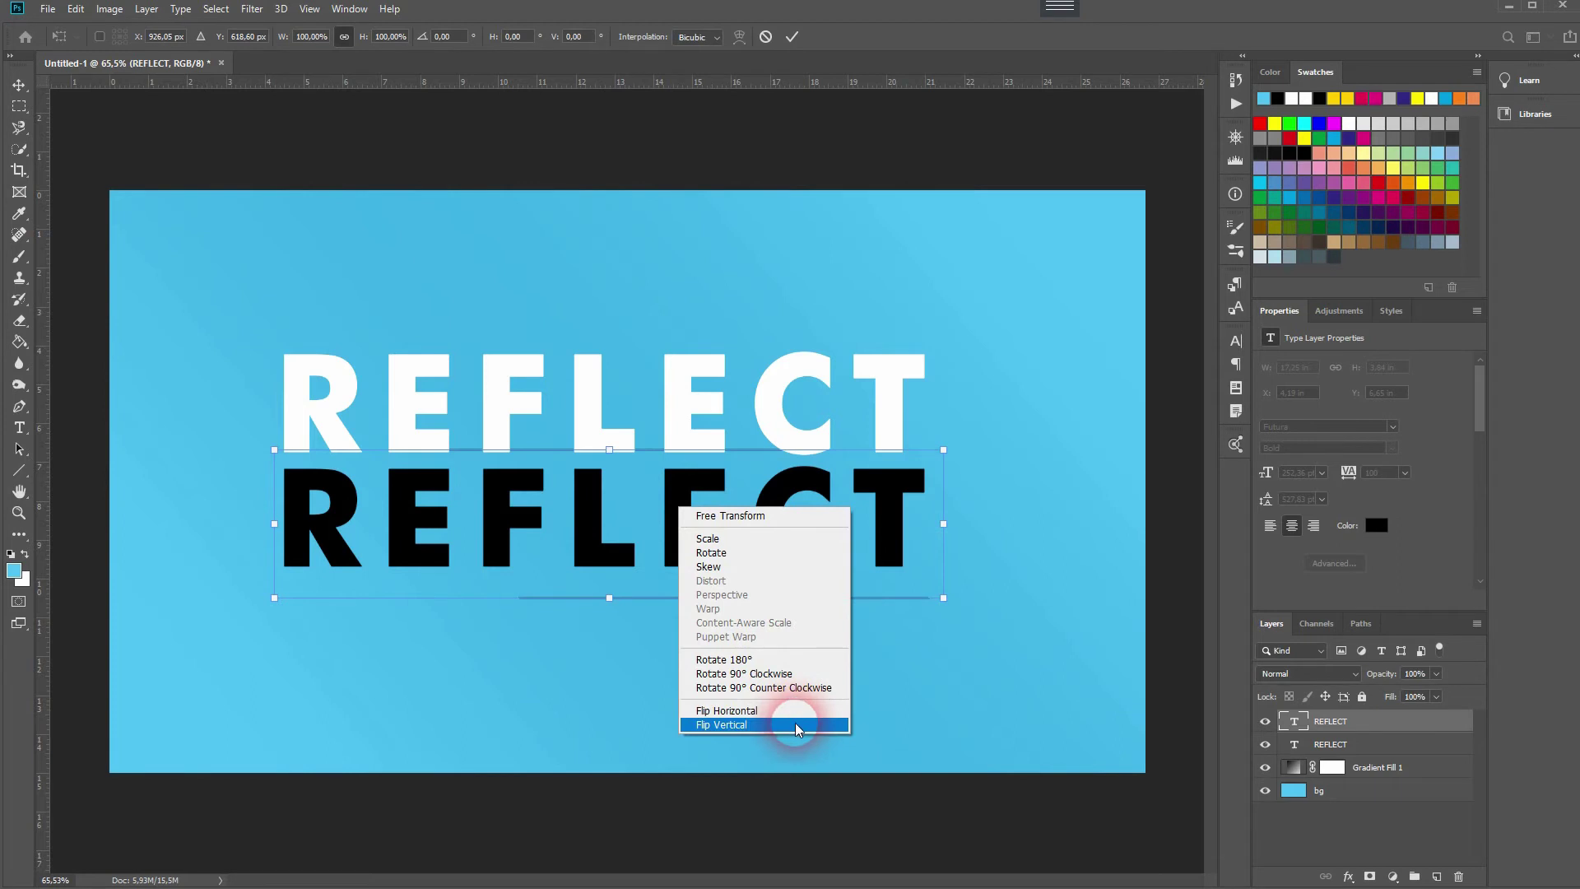
pyautogui.click(796, 725)
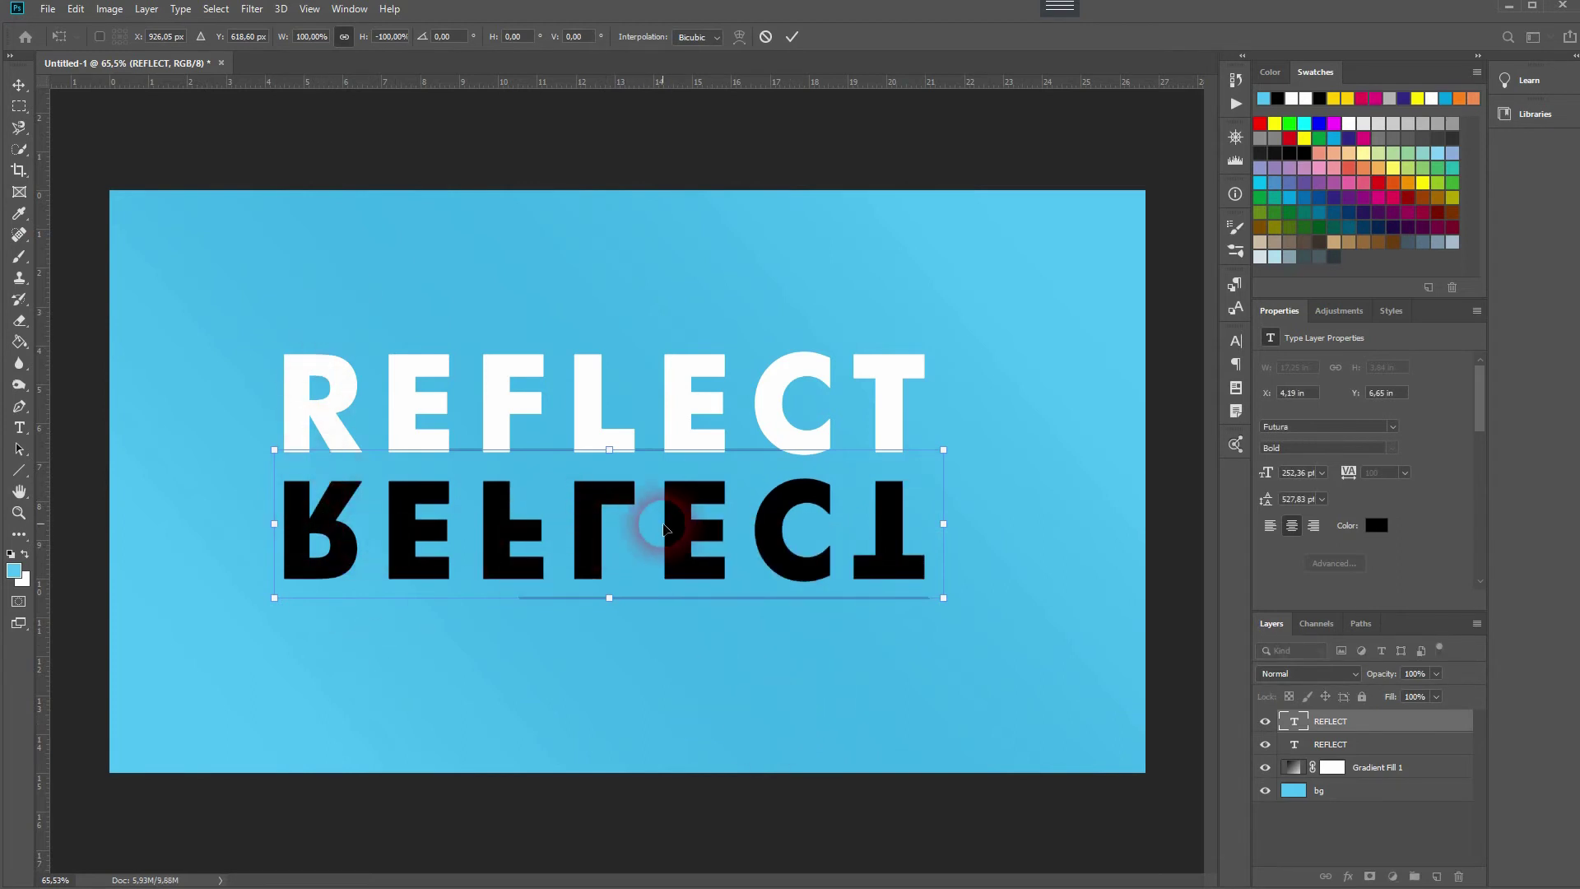
pyautogui.moveTo(596, 527); pyautogui.dragTo(598, 506)
pyautogui.press('Return')
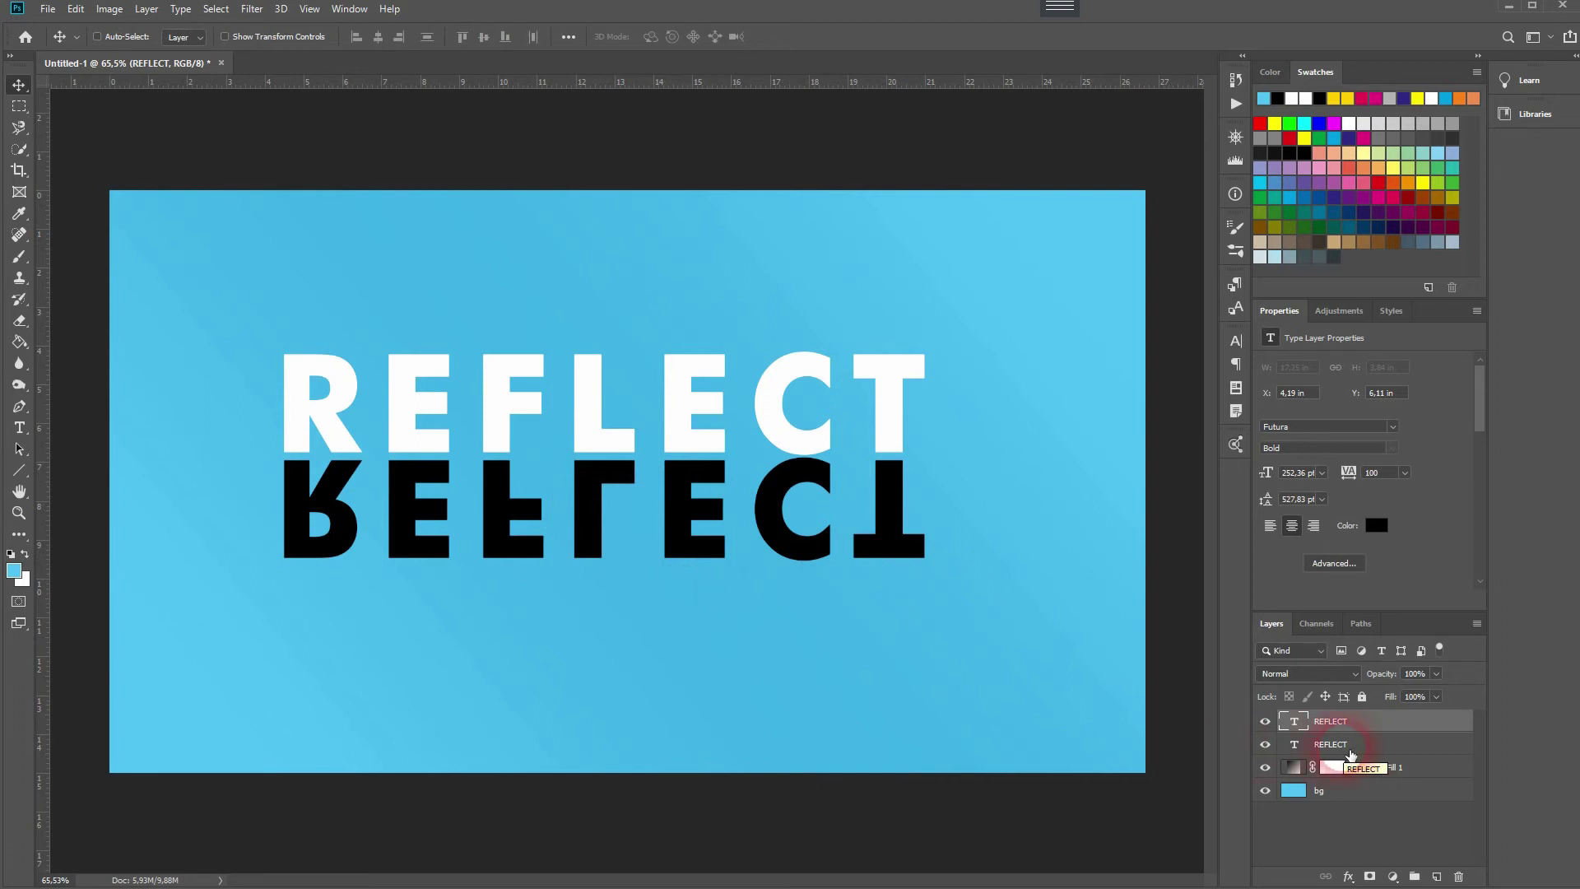
# Centre the black and the white REFLECT text layers horizontally on the canvas, one after the other.
pyautogui.hotkey('ctrl', 'a')
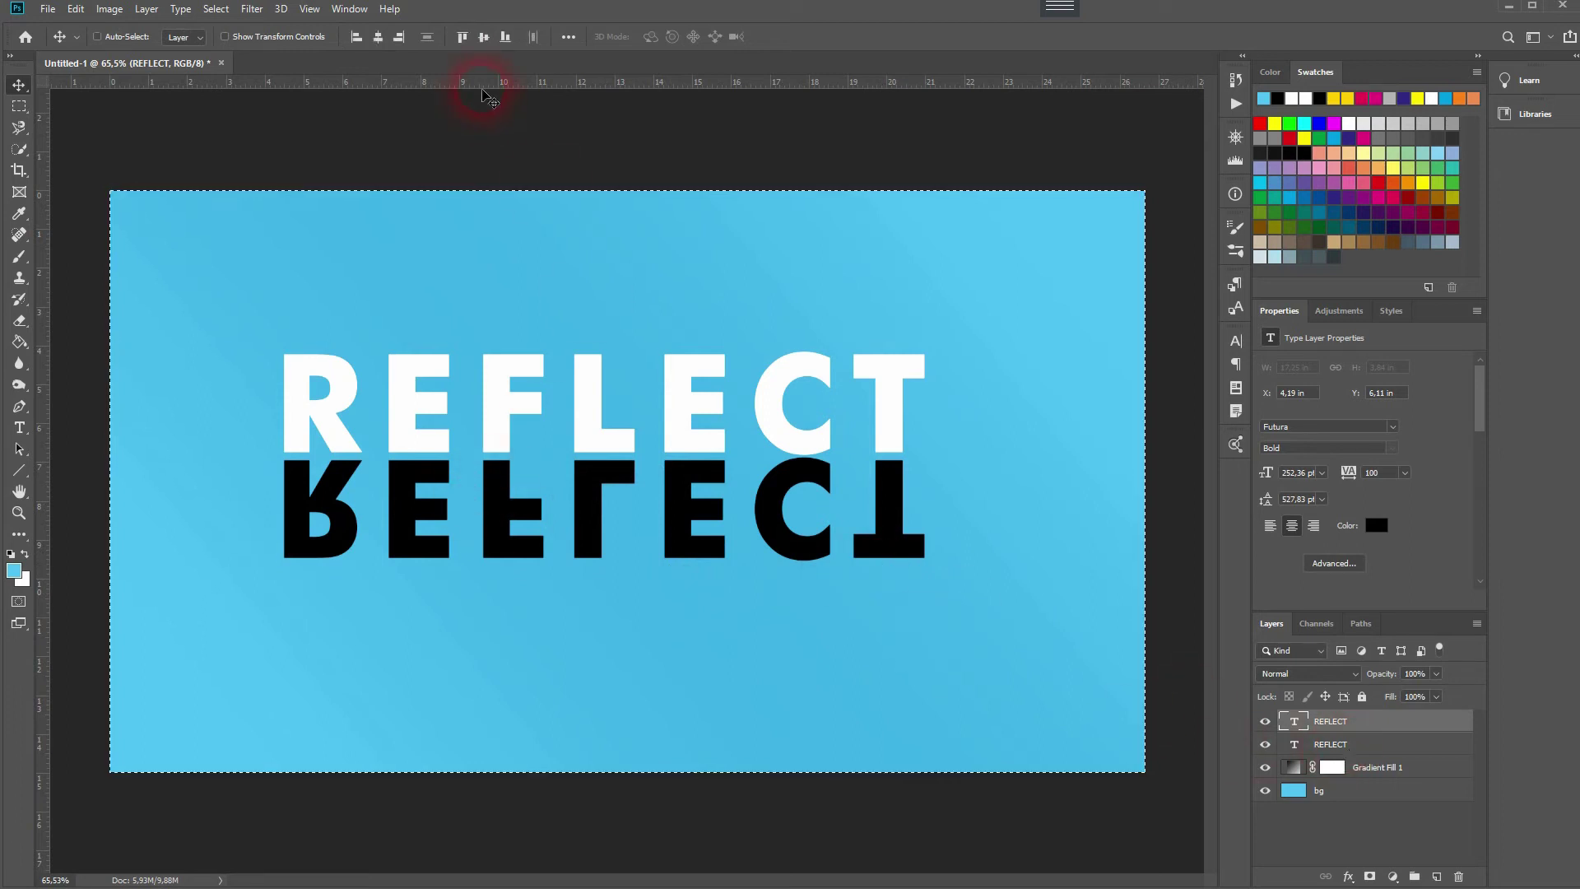
pyautogui.click(381, 38)
pyautogui.hotkey('ctrl', 'z')
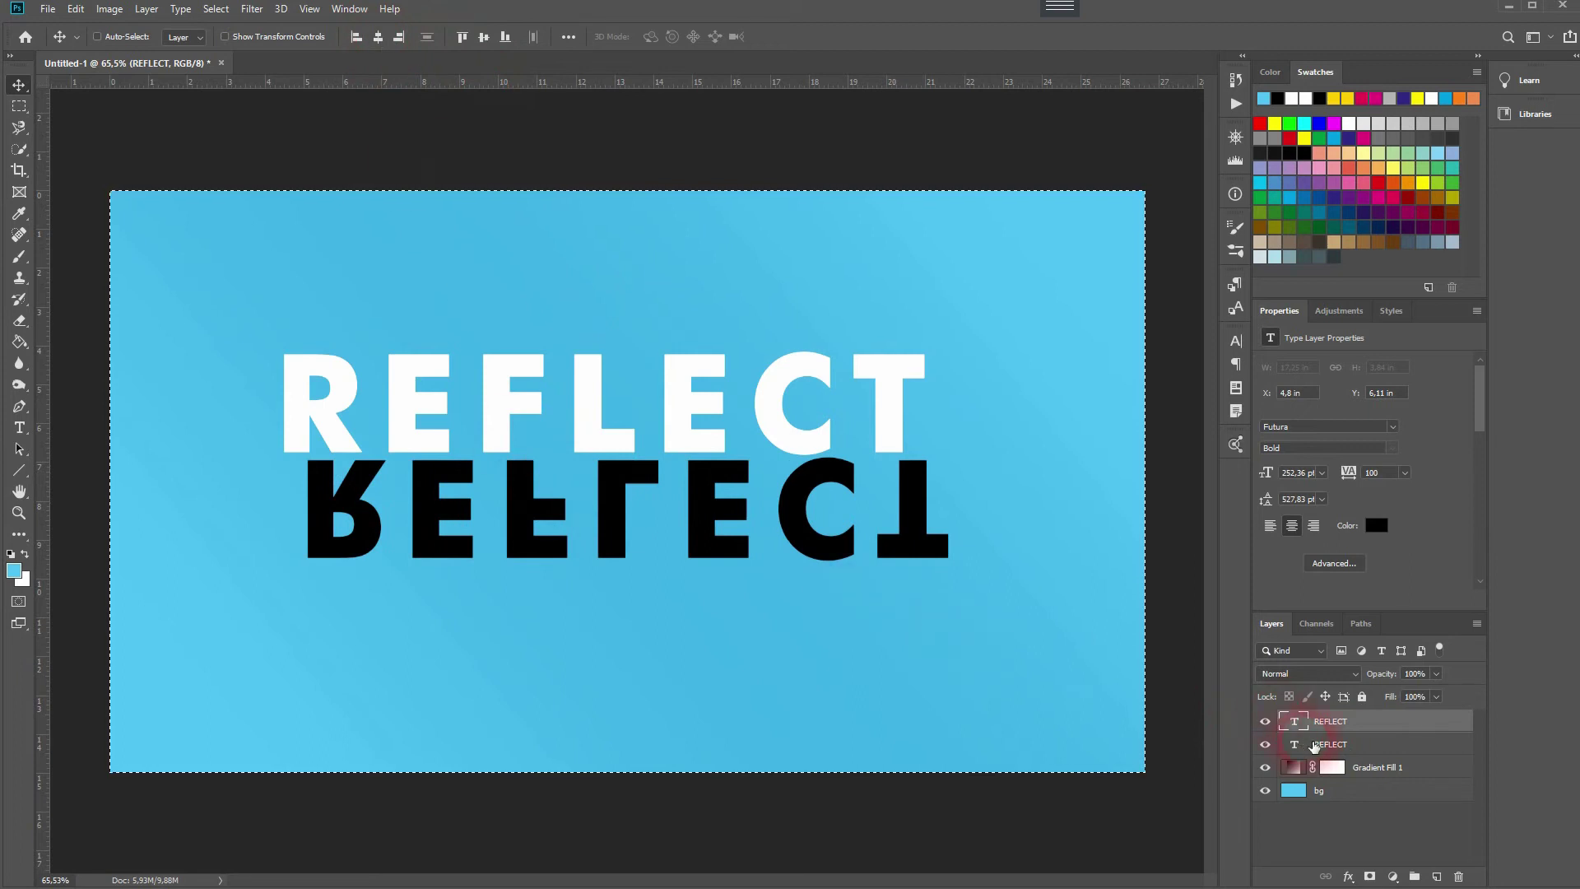
pyautogui.click(1327, 745)
pyautogui.click(378, 37)
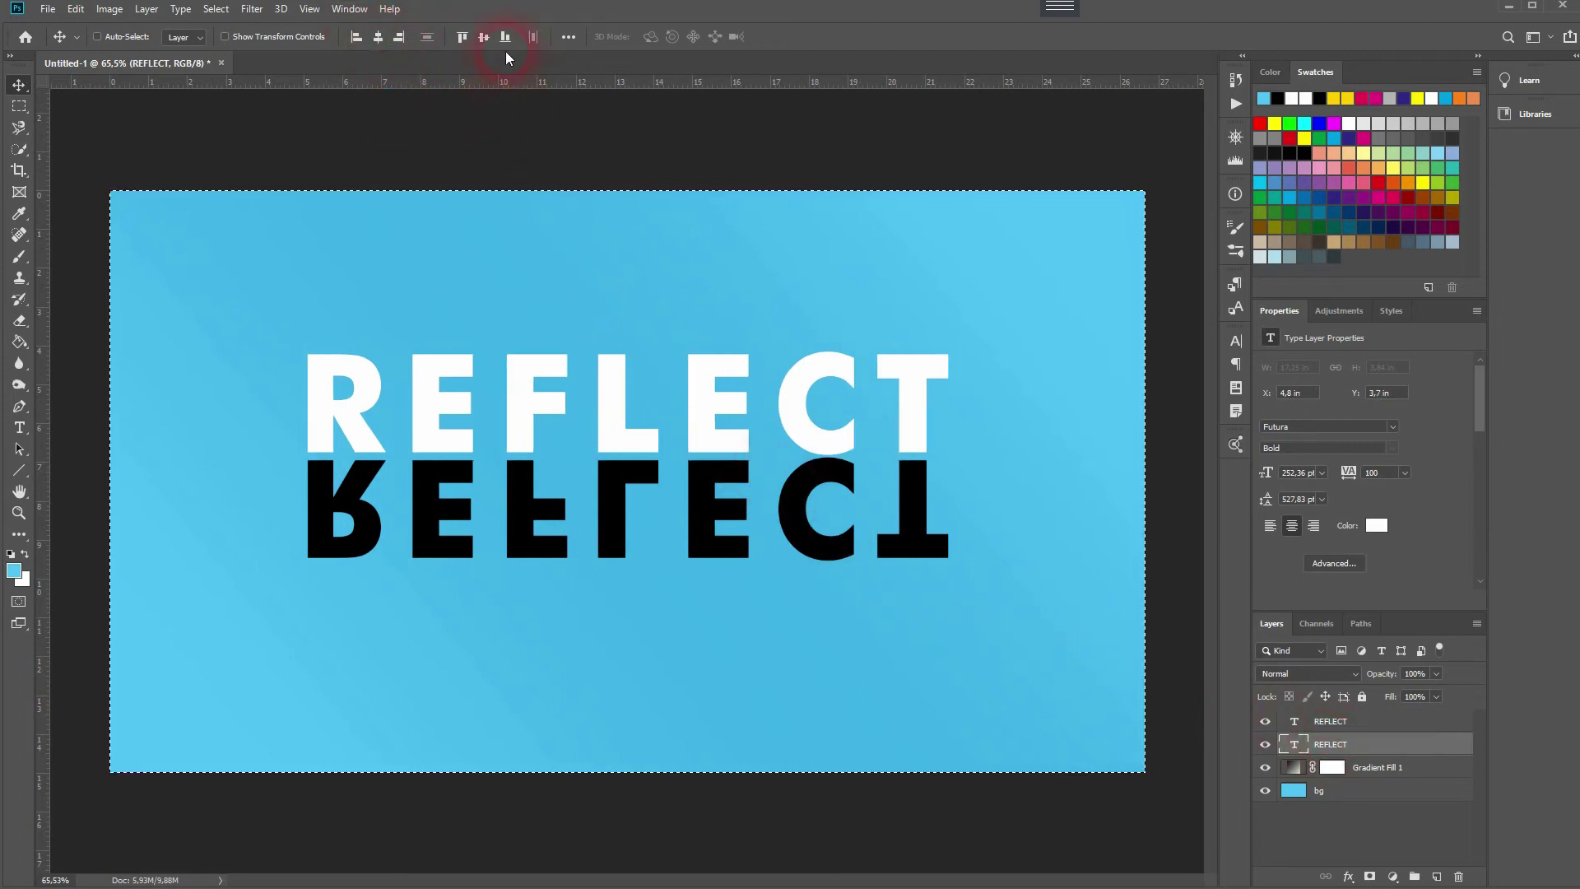
# Try to centre the white REFLECT text vertically on the canvas by itself.
pyautogui.click(483, 36)
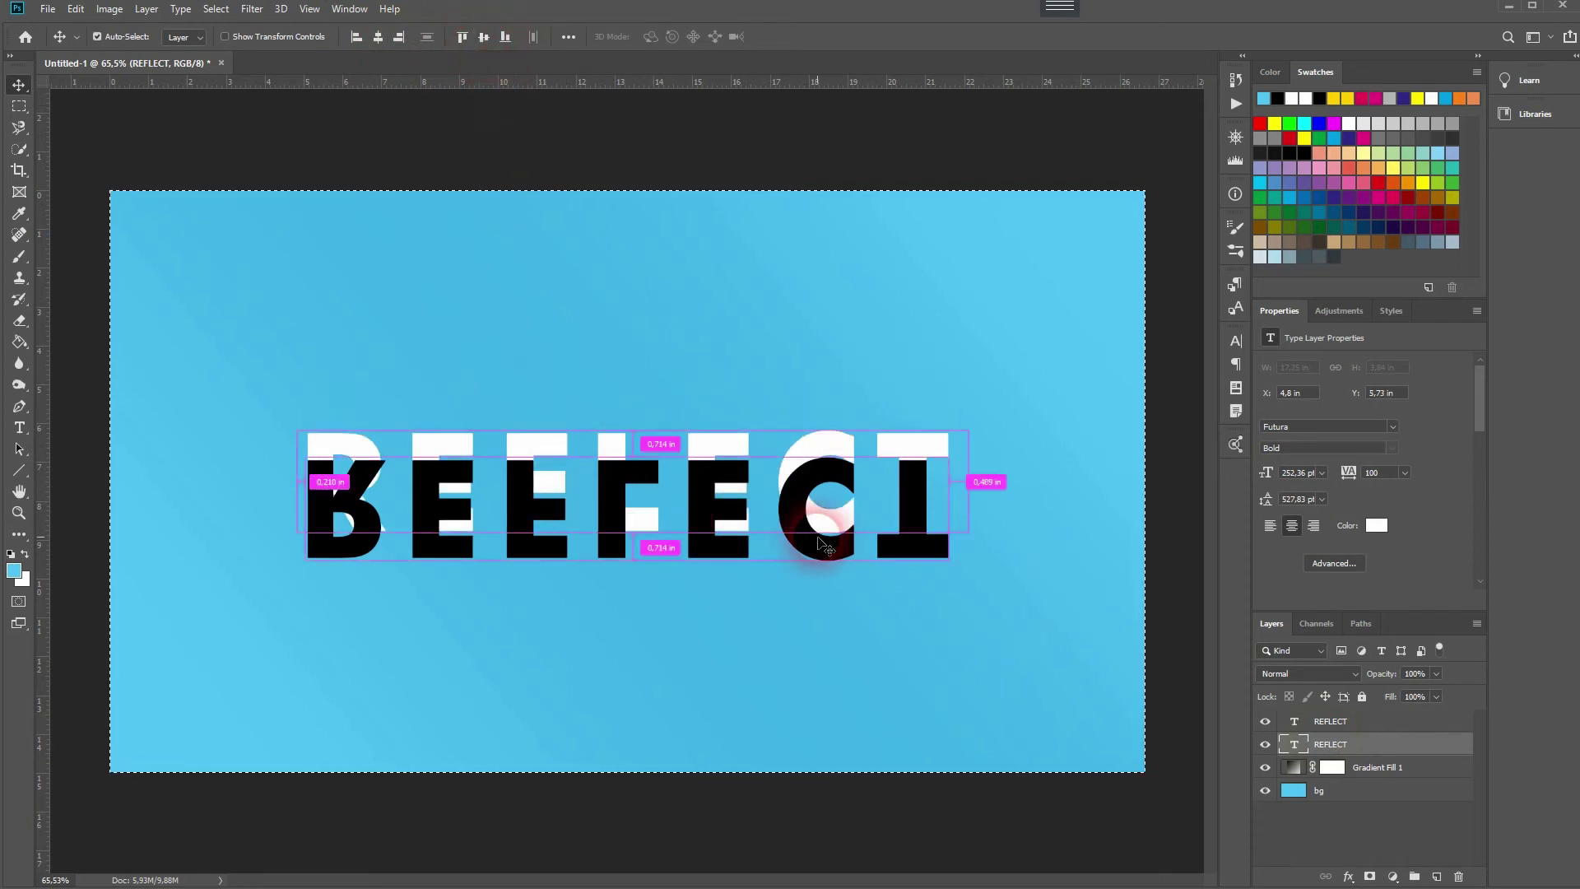
pyautogui.hotkey('ctrl', 'z')
pyautogui.hotkey('ctrl', 'd')
# Group the two REFLECT text layers and centre the group vertically on the canvas.
pyautogui.keyDown('ctrl'); pyautogui.click(1369, 729); pyautogui.keyUp('ctrl')
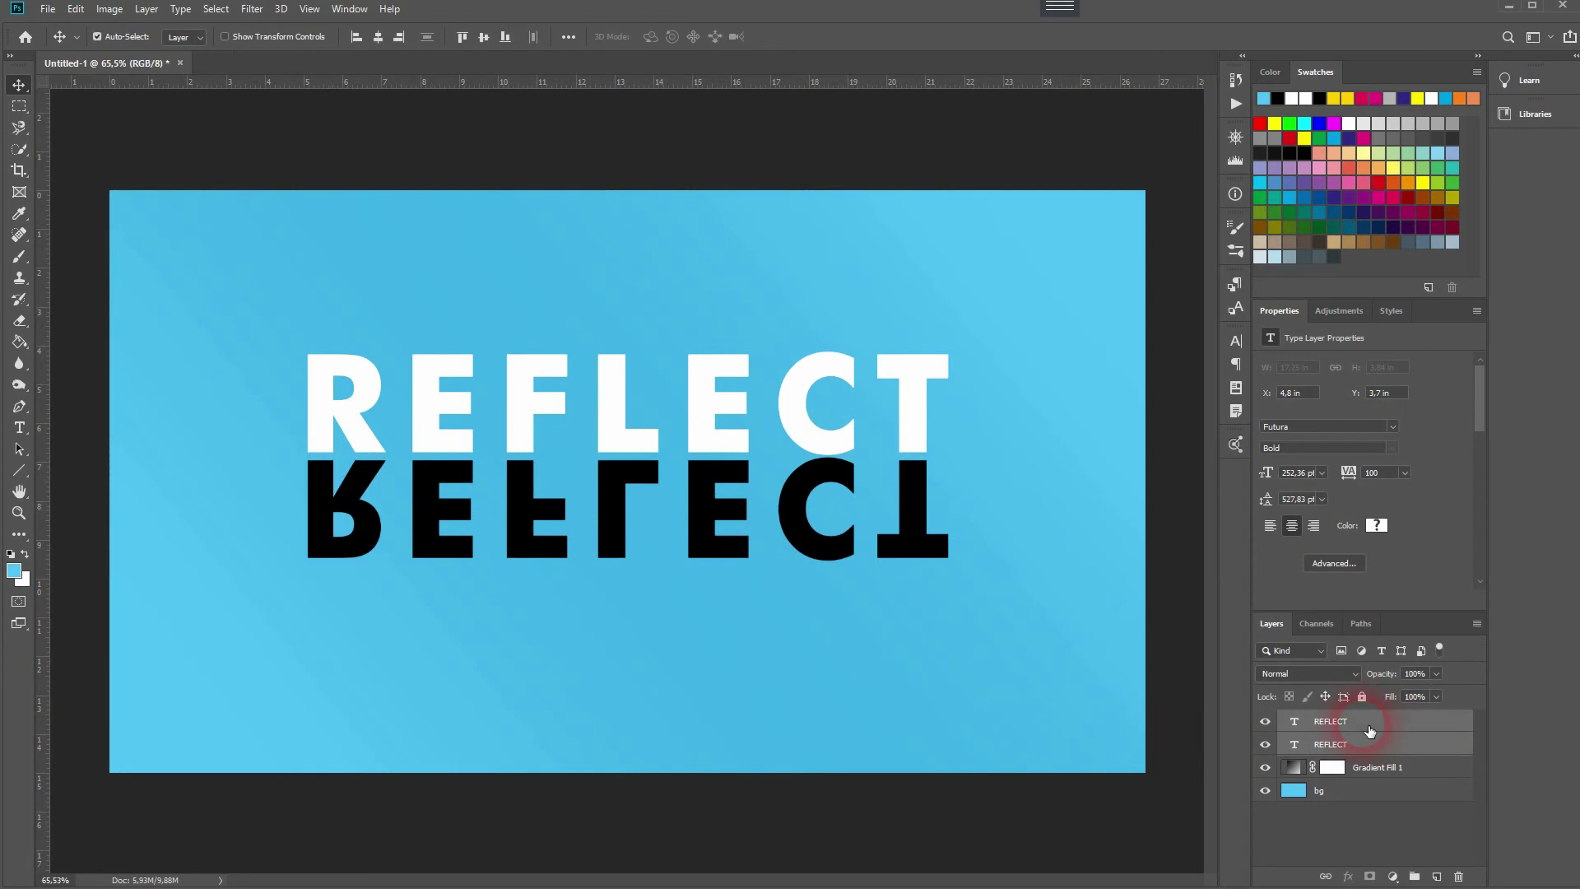
pyautogui.hotkey('ctrl', 'g')
pyautogui.hotkey('ctrl', 'a')
pyautogui.click(483, 37)
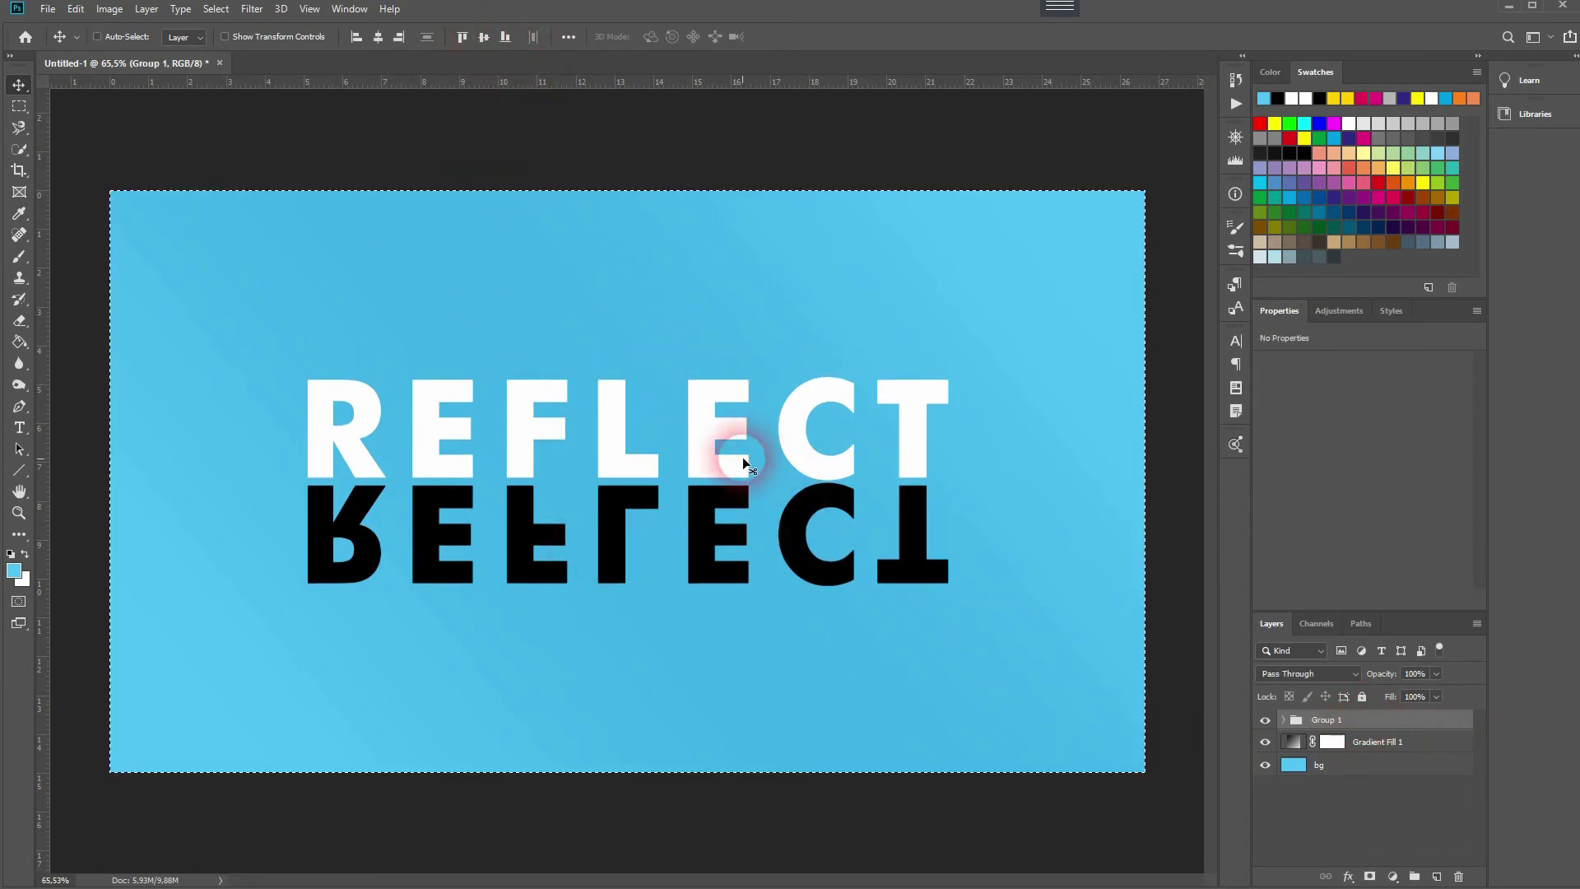
# Clear the selection around the canvas and change the gradient fill layer's starting colour stop to light blue #7ccff4.
pyautogui.click(1373, 721)
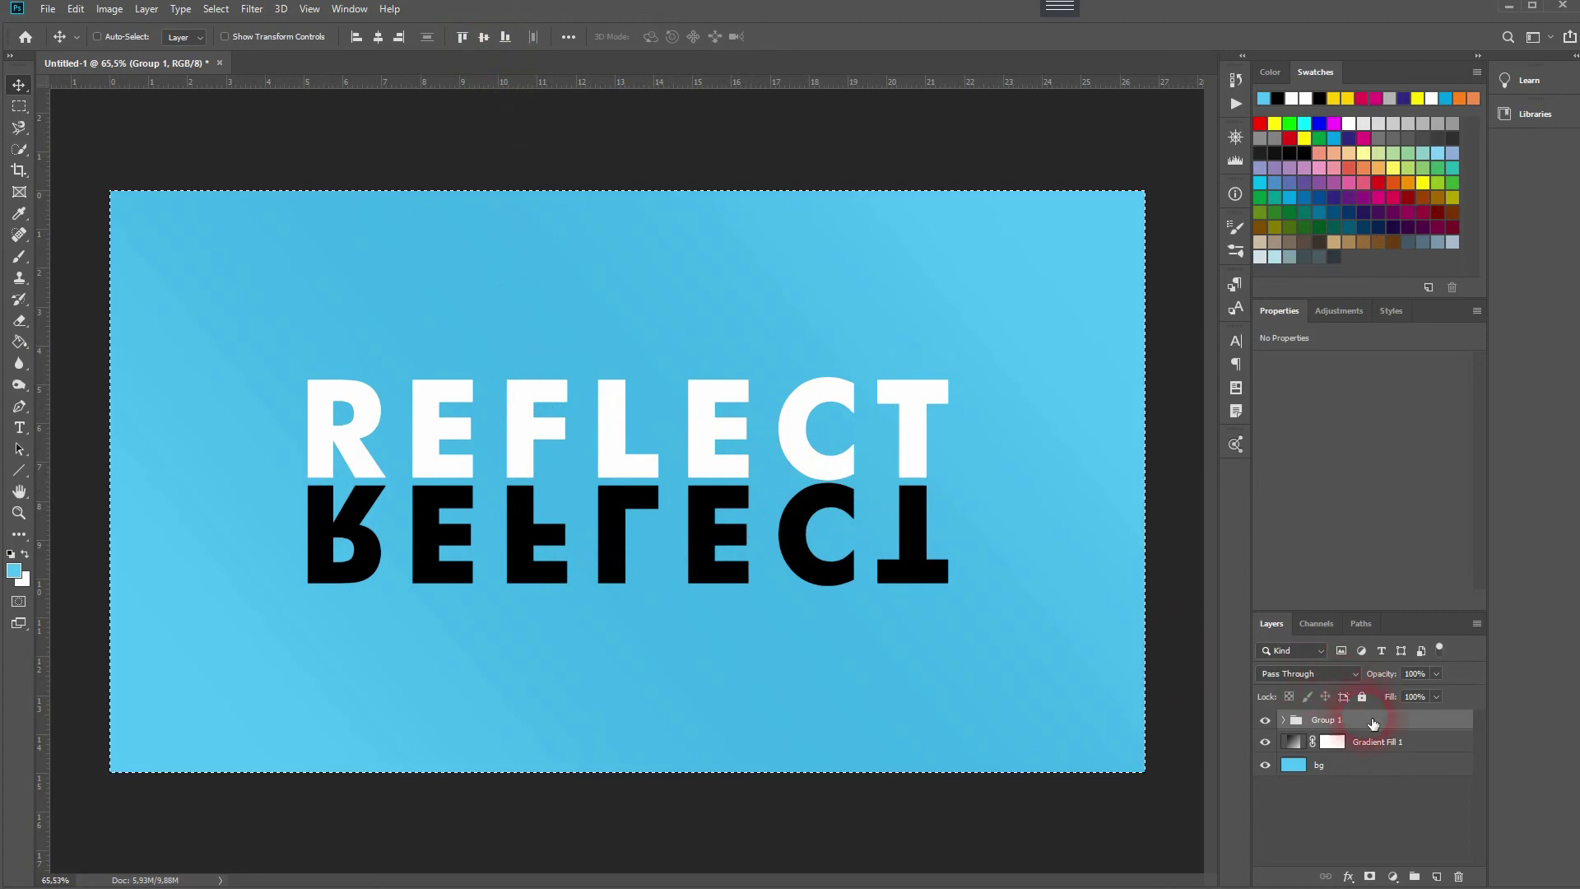
pyautogui.hotkey('ctrl', 'd')
pyautogui.doubleClick(1303, 742)
pyautogui.click(1225, 279)
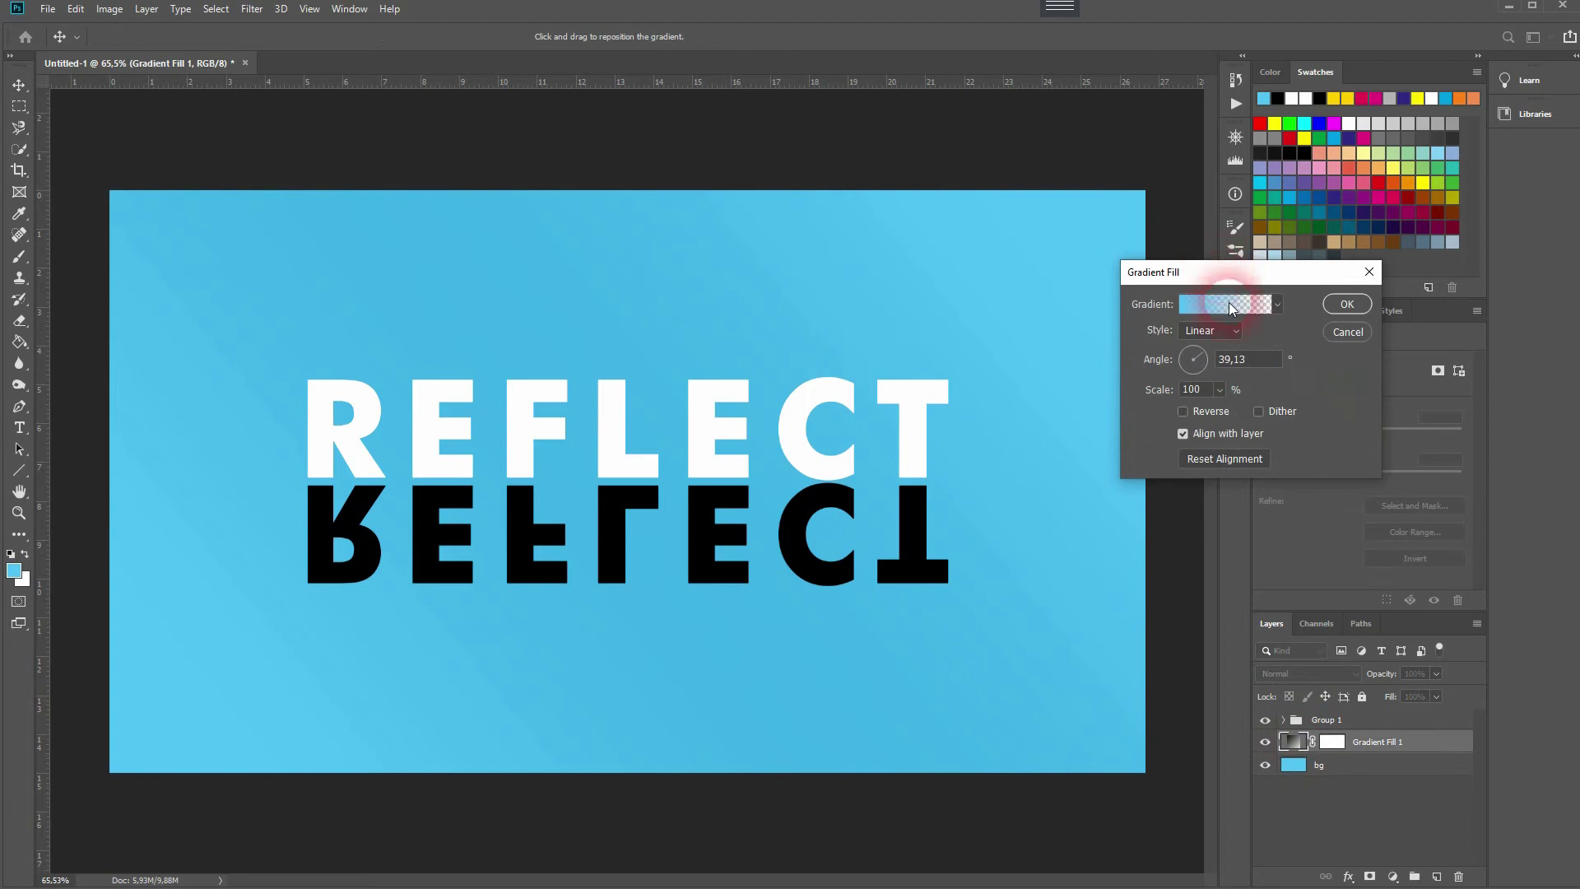
pyautogui.click(1228, 303)
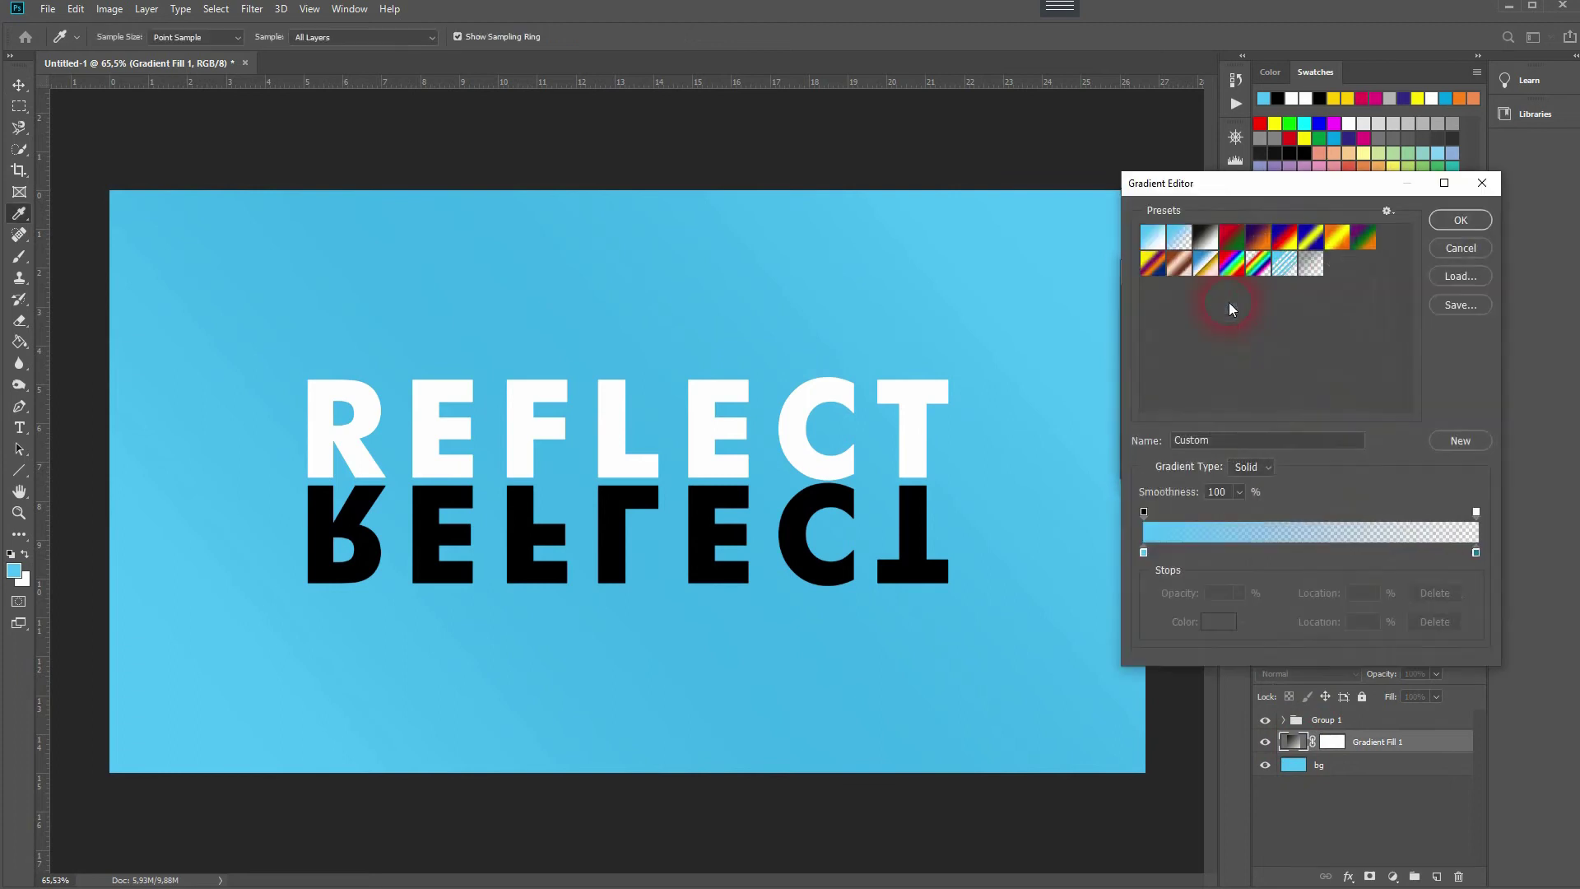
pyautogui.doubleClick(1143, 550)
pyautogui.click(1099, 347)
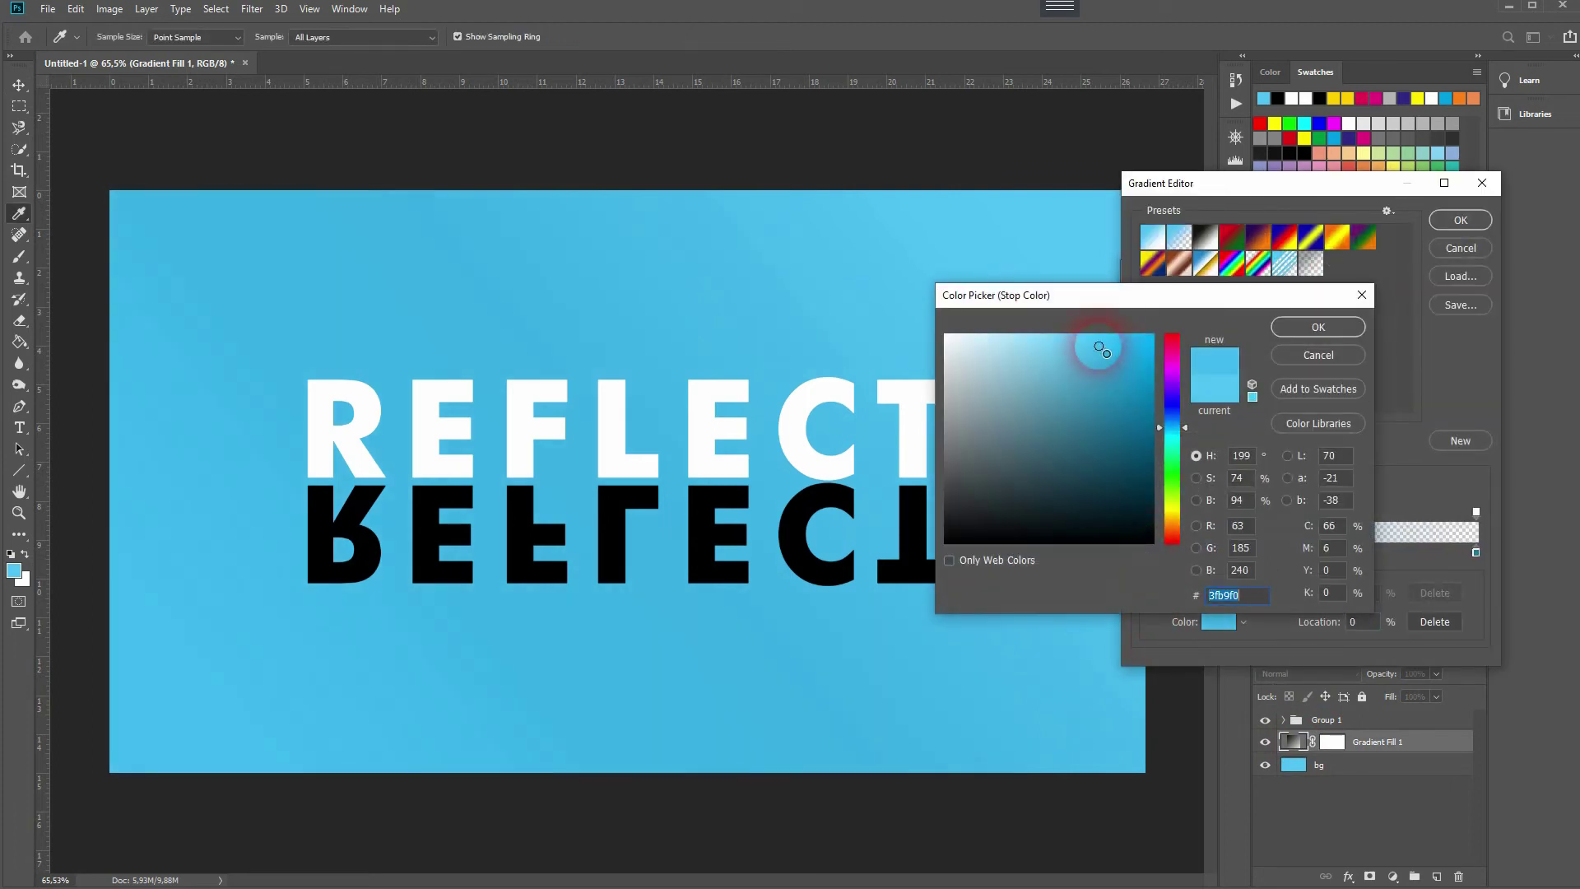
pyautogui.click(1038, 344)
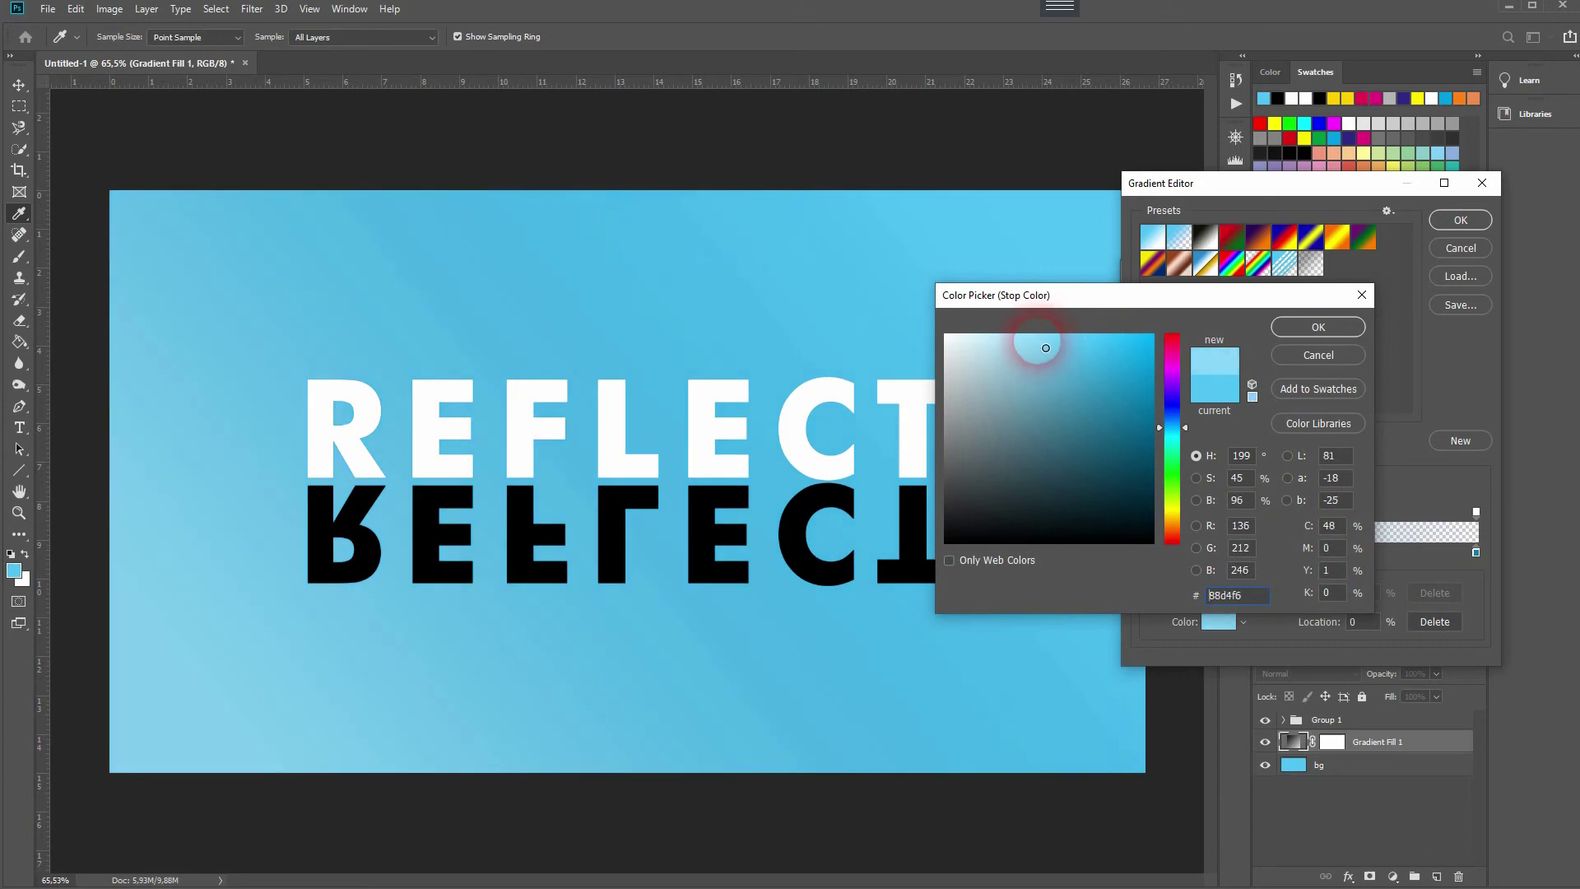
pyautogui.click(1047, 343)
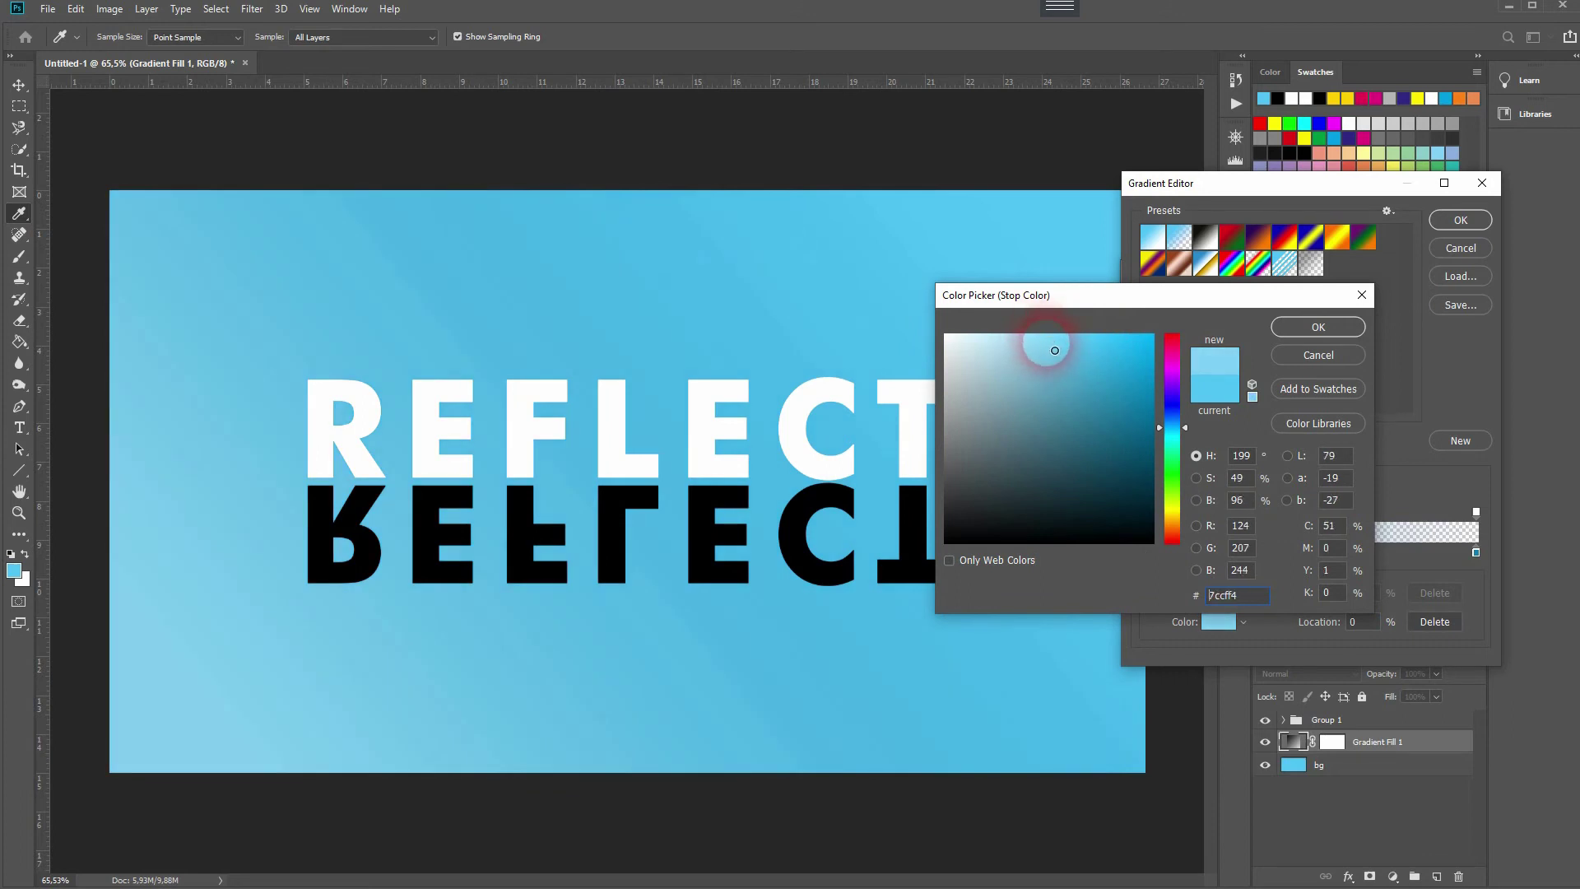
pyautogui.click(1302, 329)
# Change the gradient fill's ending colour stop to deep blue #124aed and apply the edited gradient.
pyautogui.doubleClick(1477, 552)
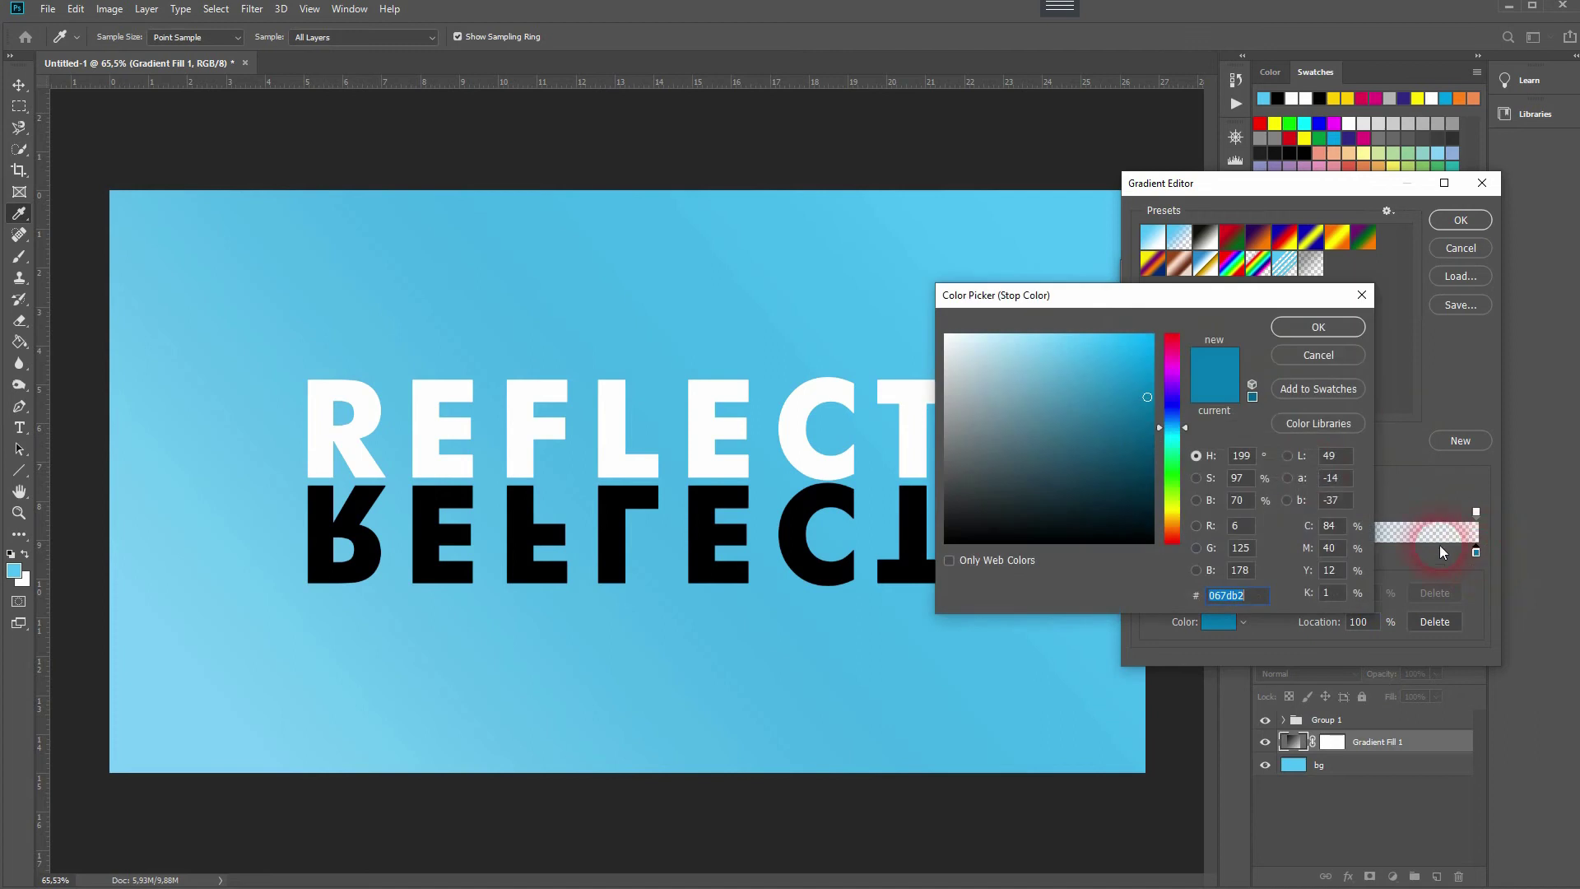
pyautogui.click(1156, 374)
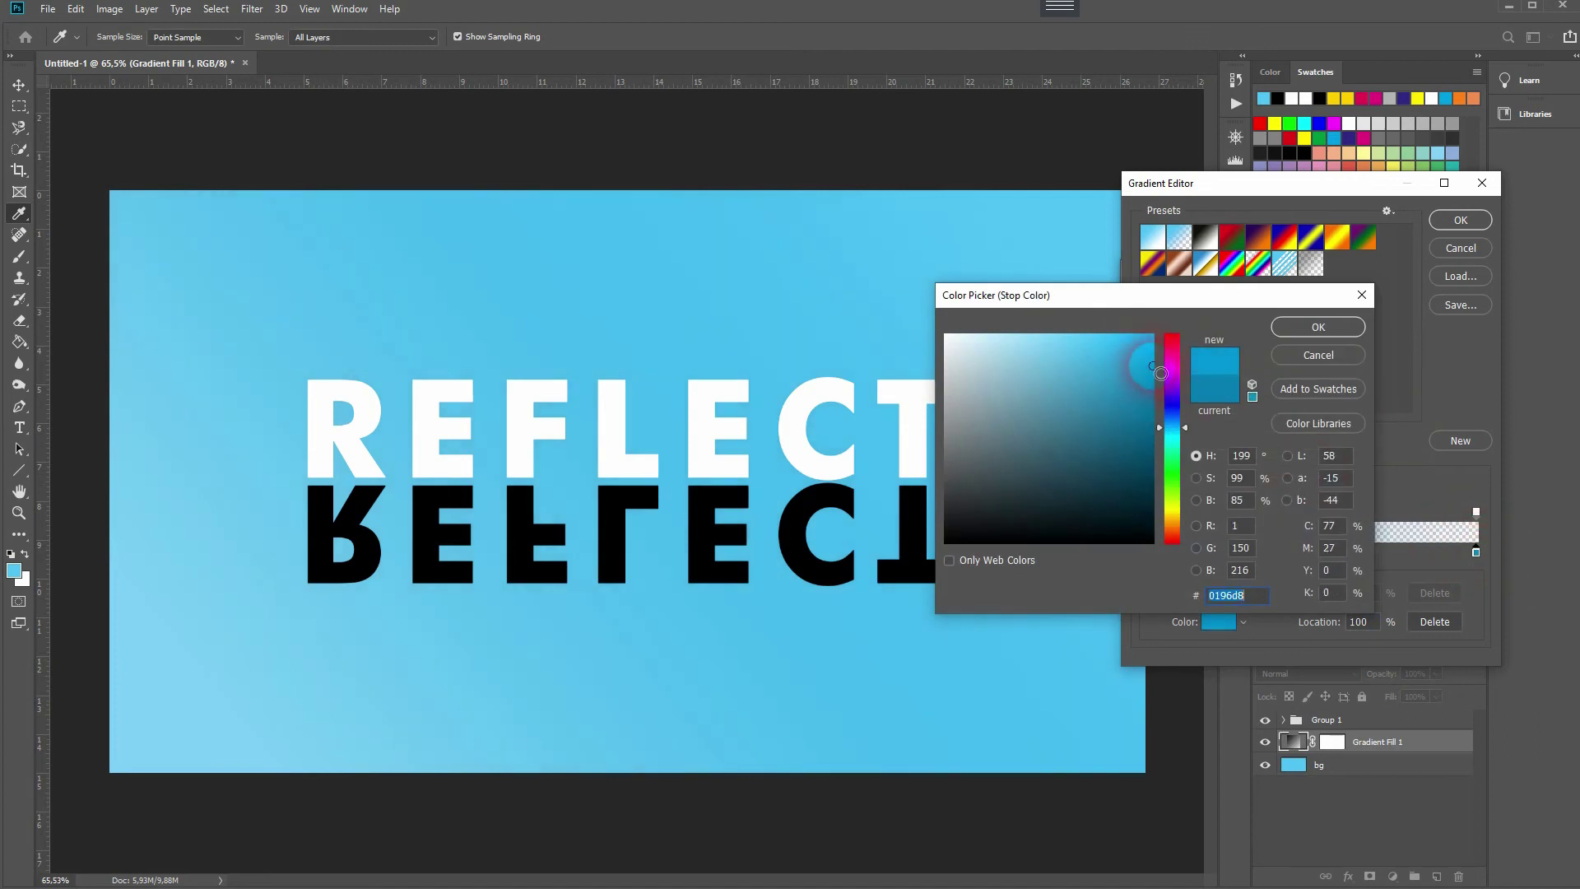
pyautogui.click(1153, 408)
pyautogui.moveTo(1162, 415)
pyautogui.mouseDown()
pyautogui.moveTo(1114, 395)
pyautogui.moveTo(1125, 372)
pyautogui.mouseUp()
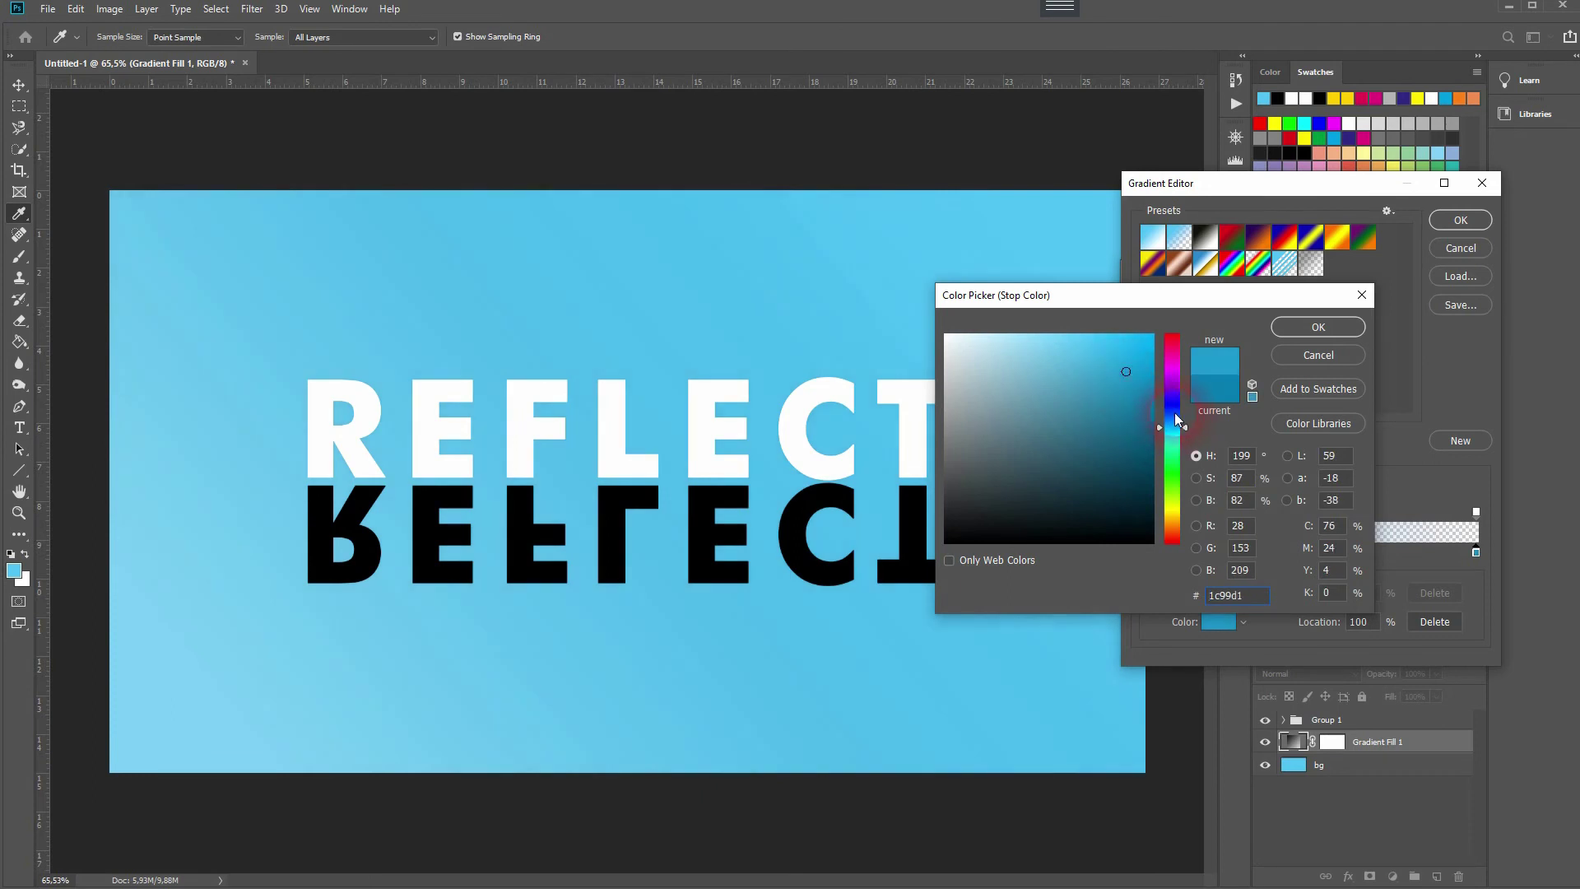
pyautogui.click(1173, 412)
pyautogui.moveTo(1170, 411); pyautogui.dragTo(1172, 418)
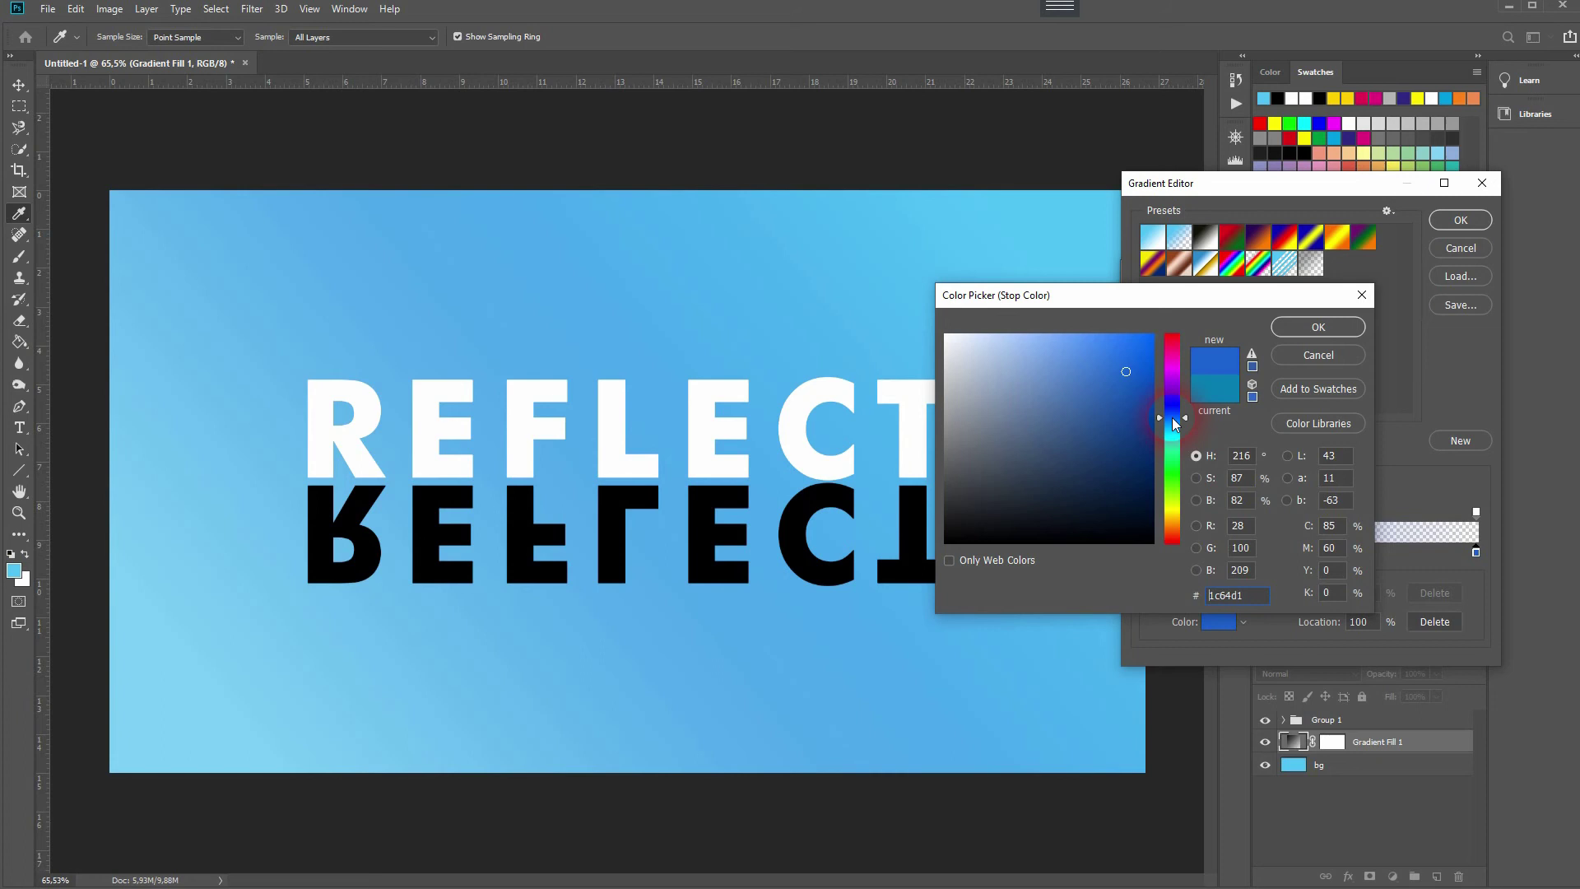
pyautogui.moveTo(1146, 363); pyautogui.dragTo(1152, 356)
pyautogui.click(1175, 413)
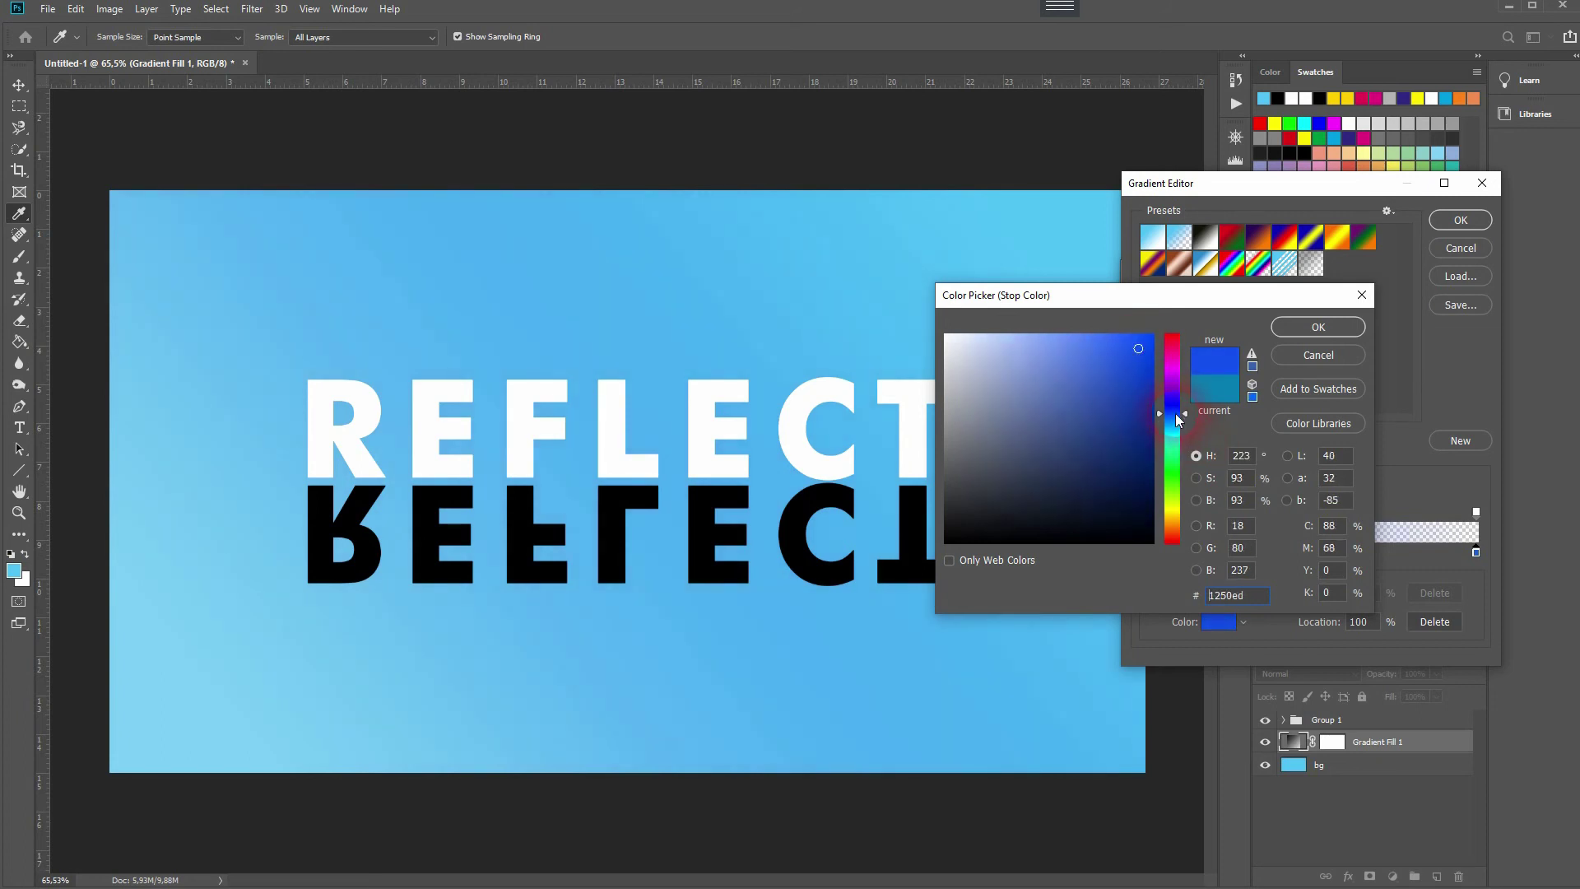
pyautogui.click(1316, 329)
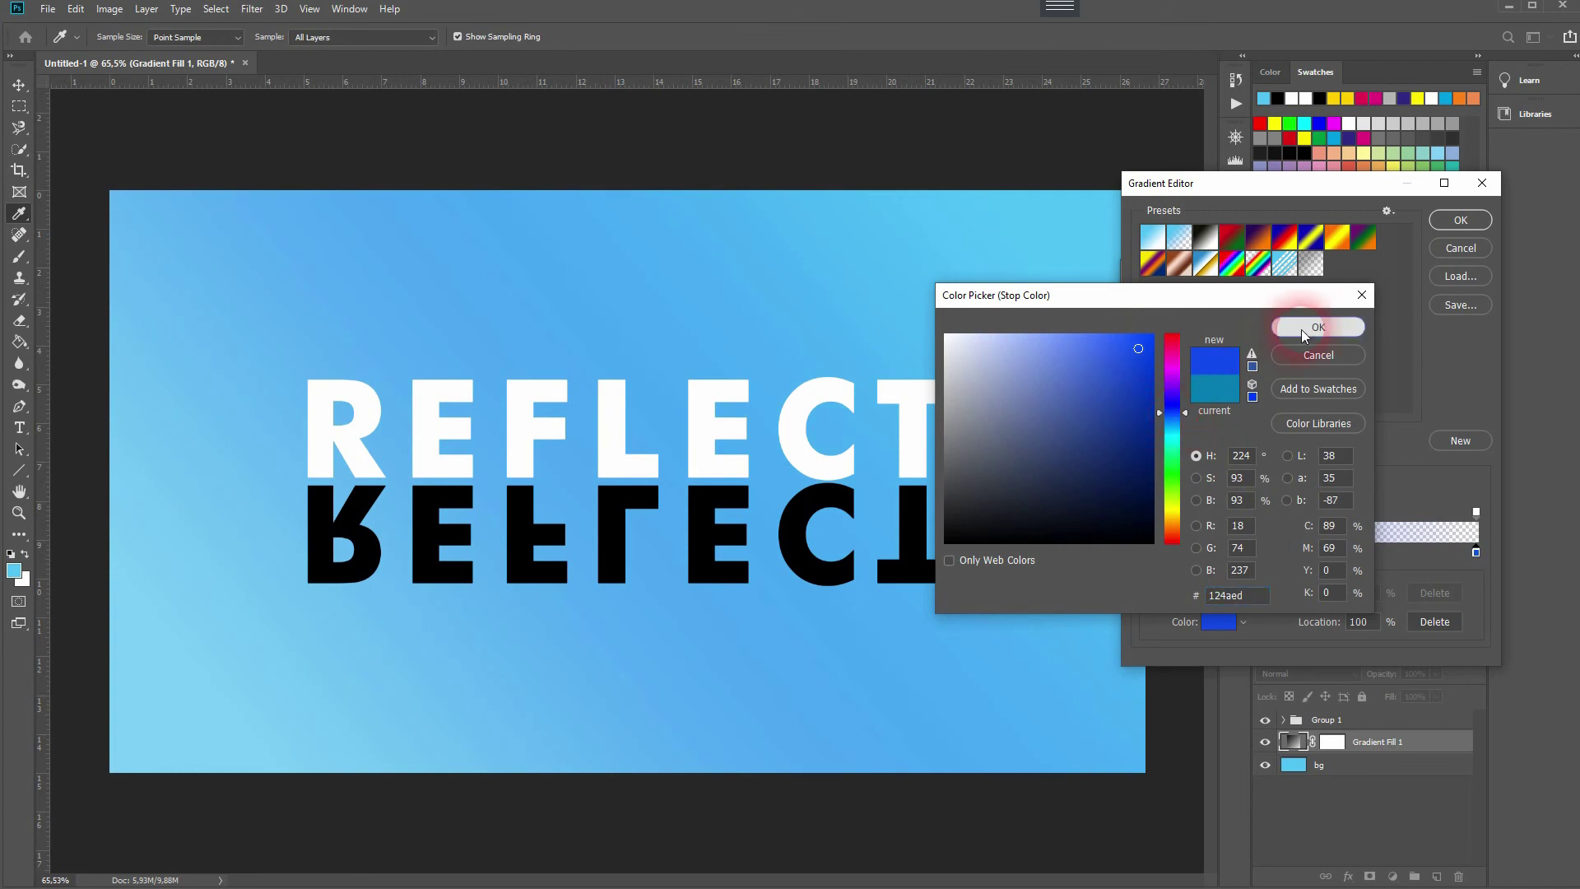
pyautogui.click(1469, 225)
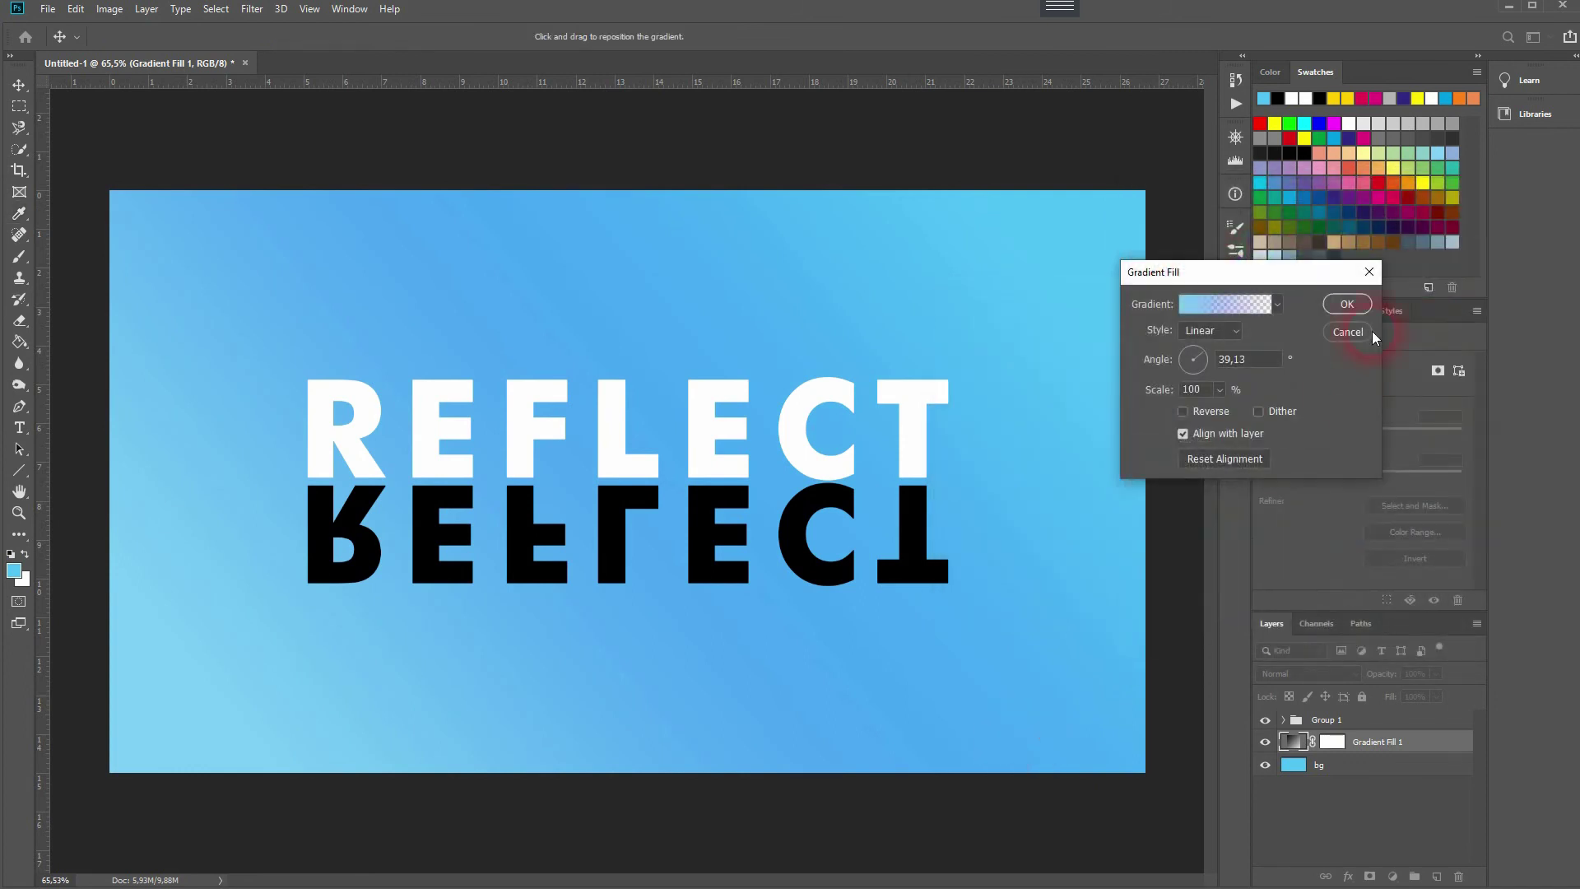
pyautogui.click(1355, 309)
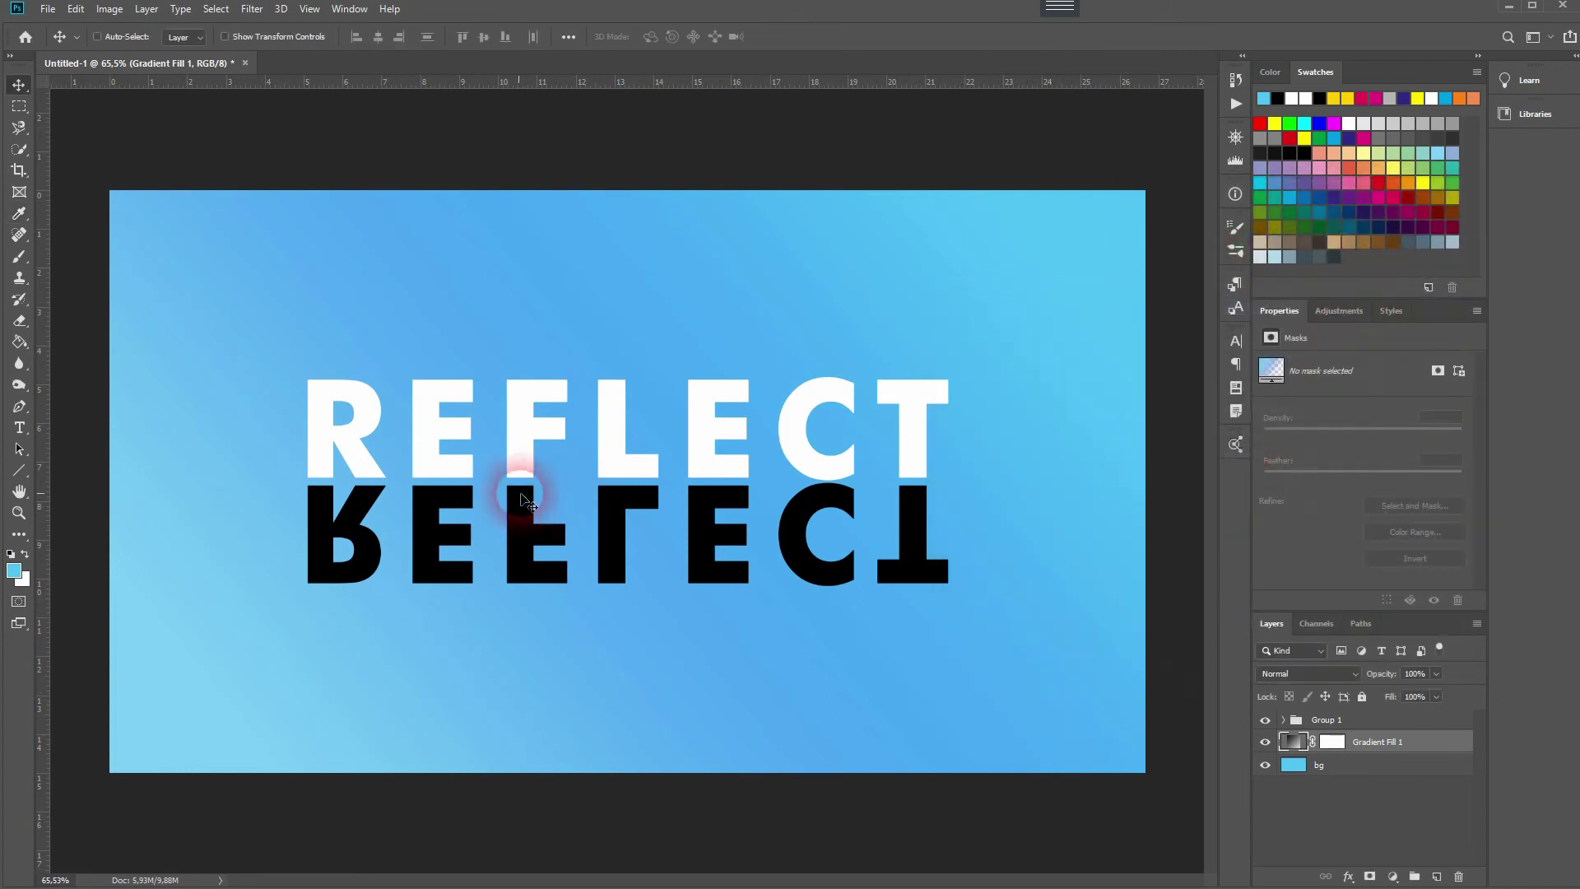